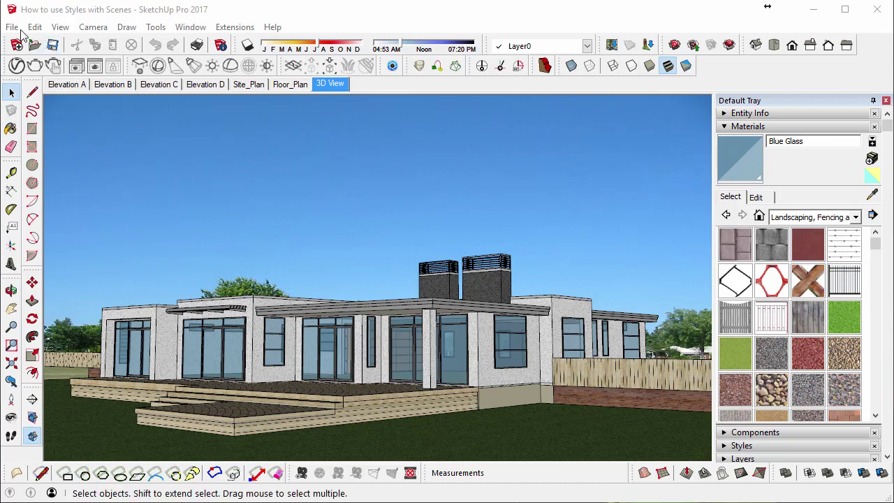
- Look over the extensions and General preferences, closing Preferences without changes
{"action": "left_click", "coordinate": [229, 28]}
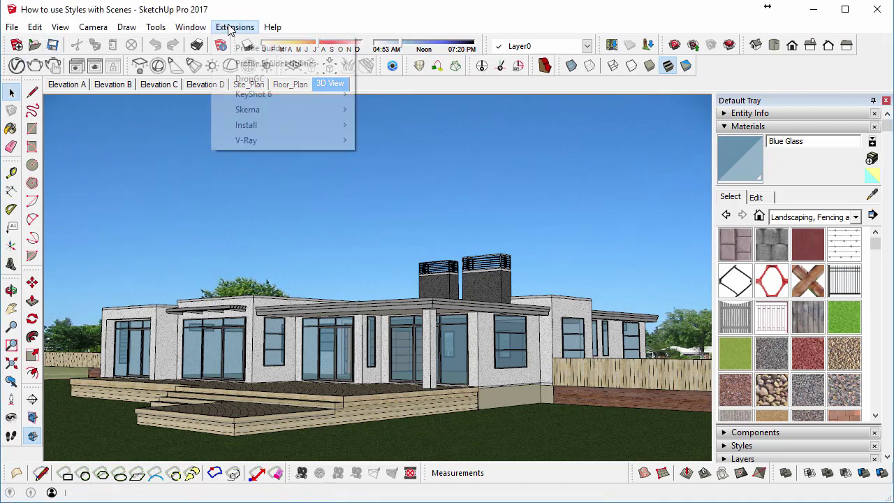
{"action": "mouse_move", "coordinate": [180, 28]}
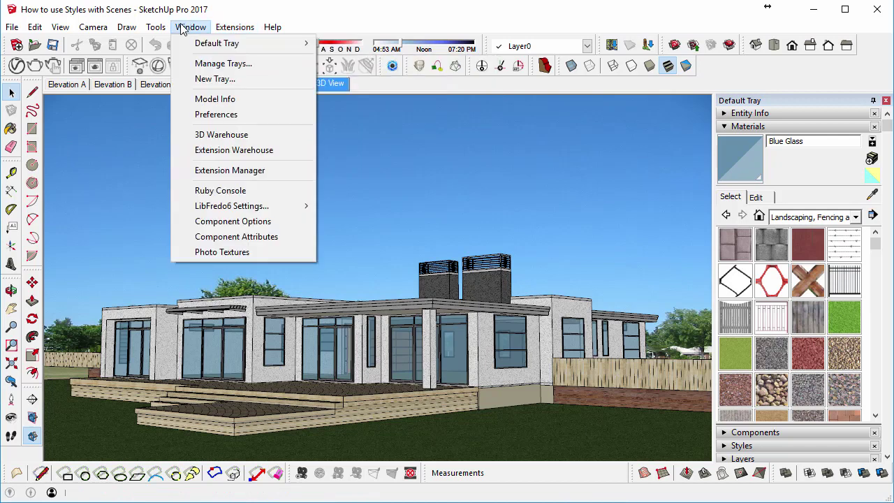
{"action": "left_click", "coordinate": [190, 114]}
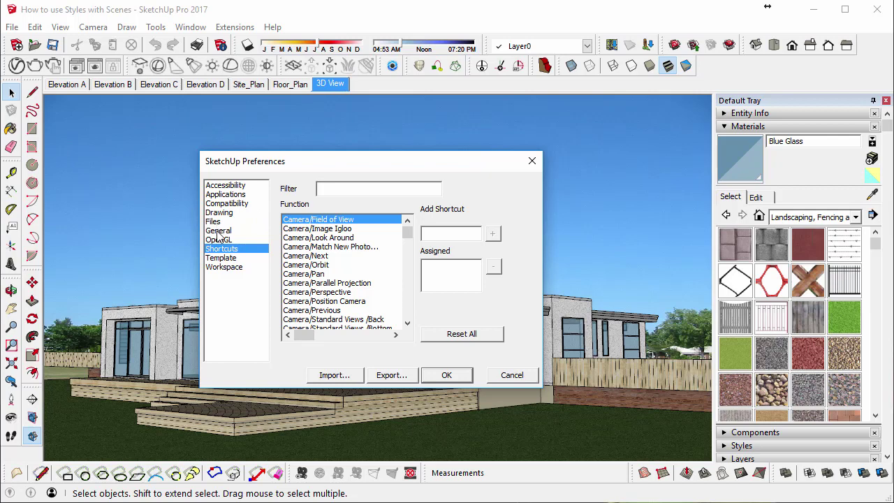
{"action": "left_click", "coordinate": [218, 230]}
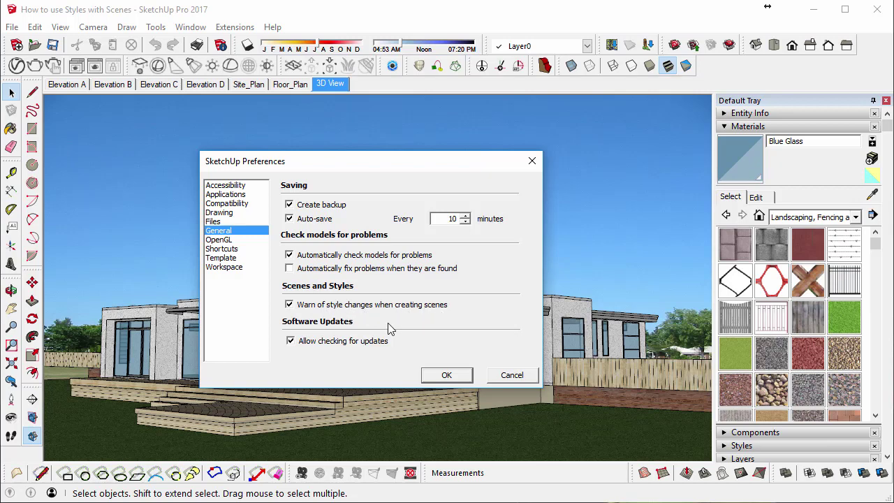
{"action": "left_click", "coordinate": [443, 375]}
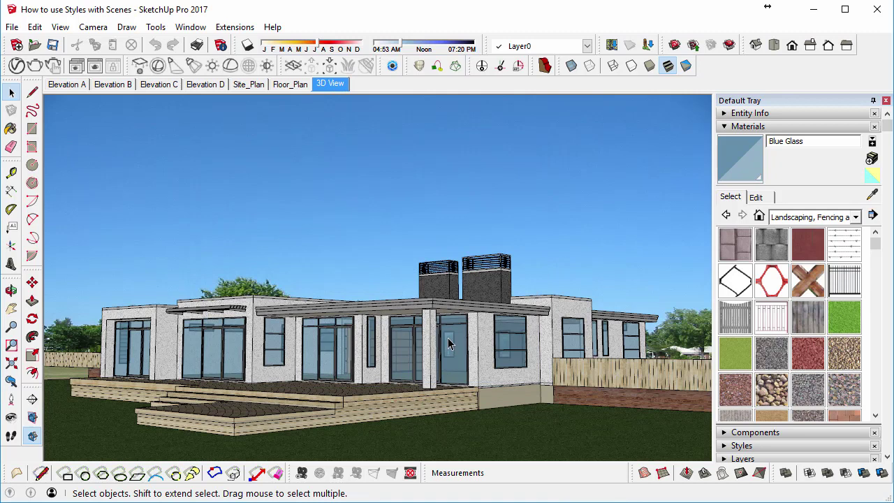
- Collapse Materials and Soften Edges, expand Scenes, and add Scene 8 from the textured view
{"action": "left_click", "coordinate": [726, 126]}
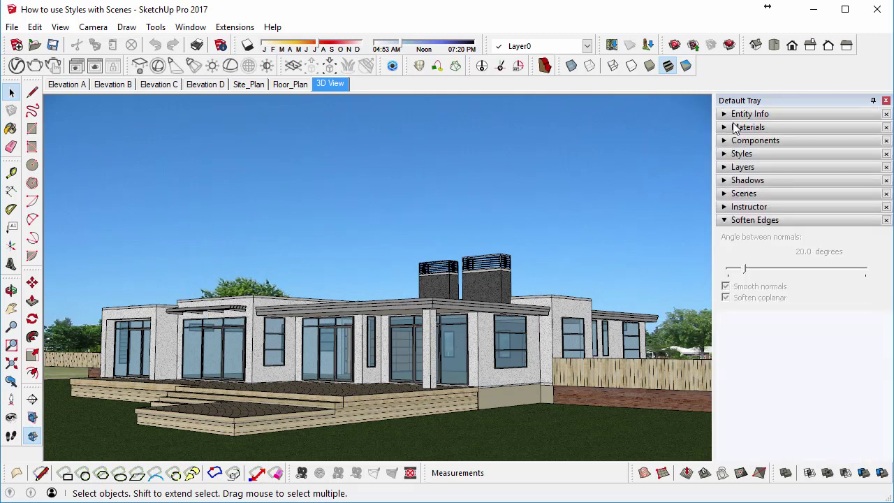
{"action": "left_click", "coordinate": [724, 220]}
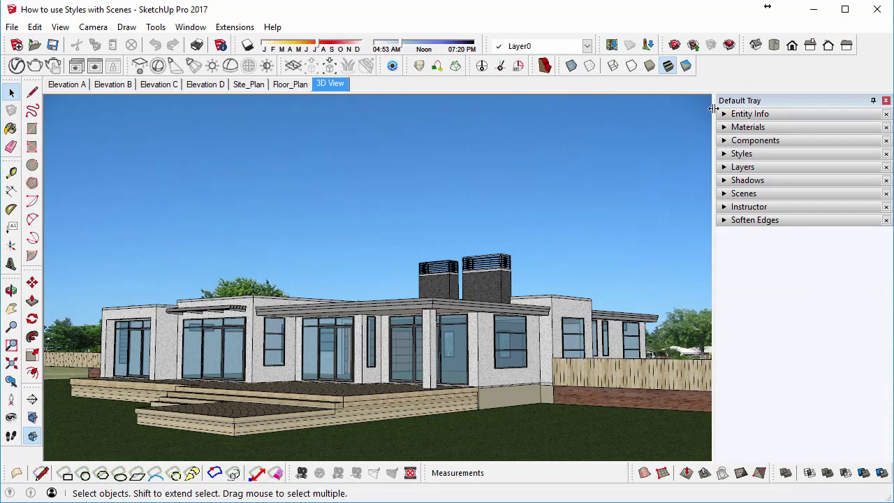
{"action": "left_click", "coordinate": [193, 28]}
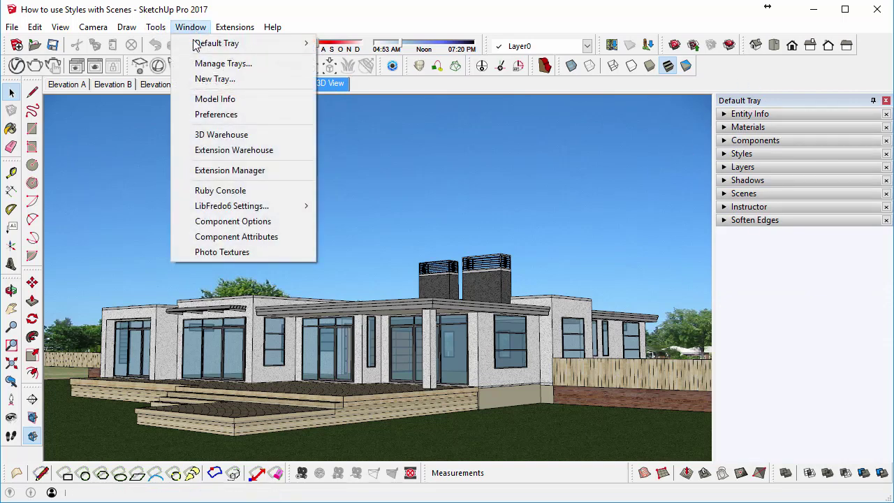
{"action": "mouse_move", "coordinate": [200, 43]}
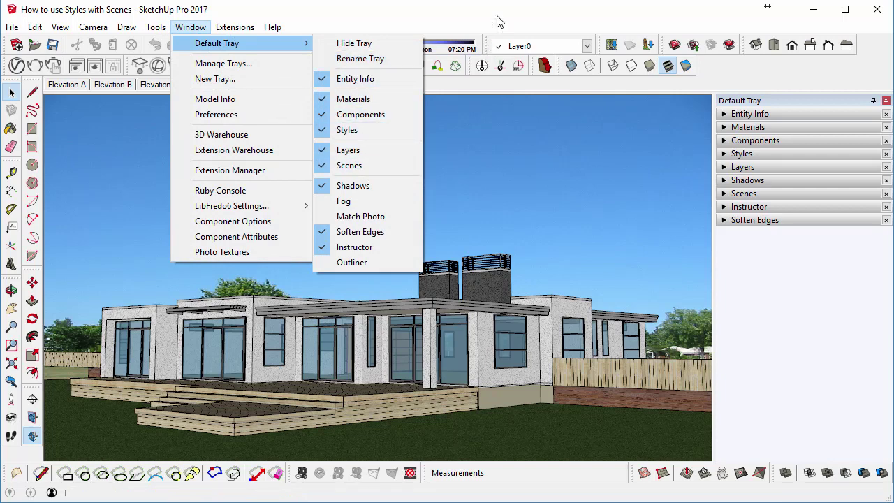
{"action": "left_click", "coordinate": [773, 197]}
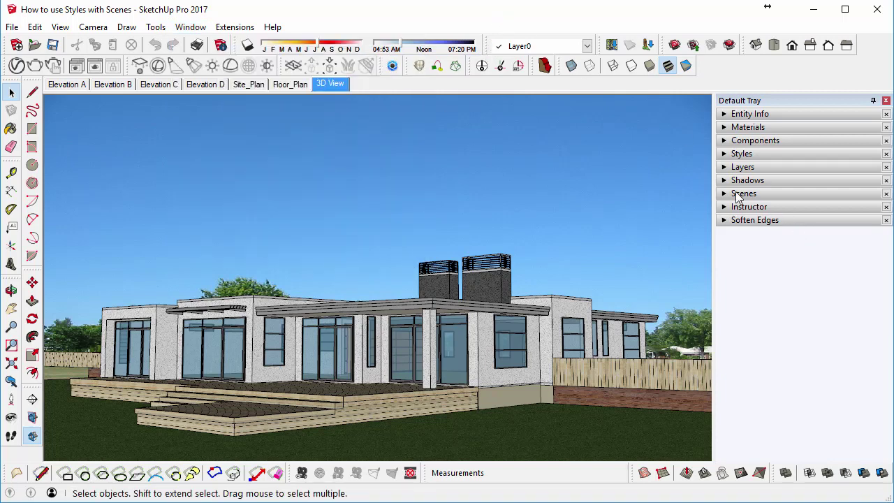
{"action": "left_click", "coordinate": [737, 196]}
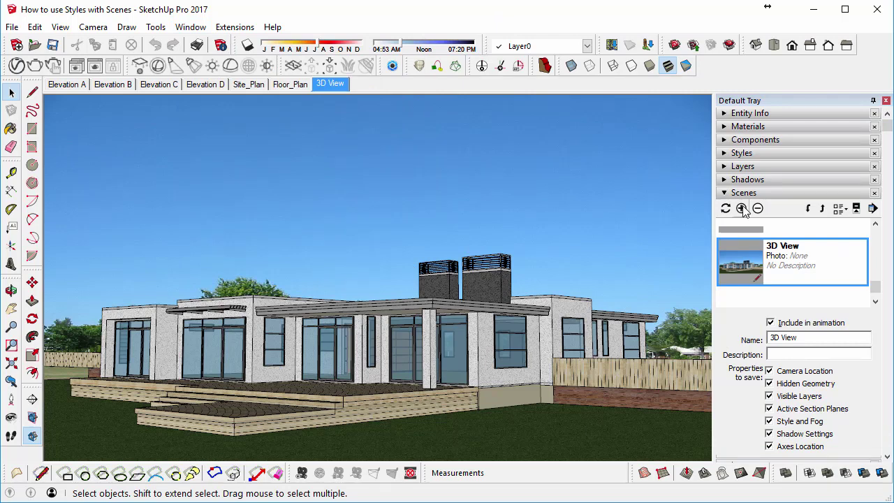
{"action": "left_click", "coordinate": [741, 209]}
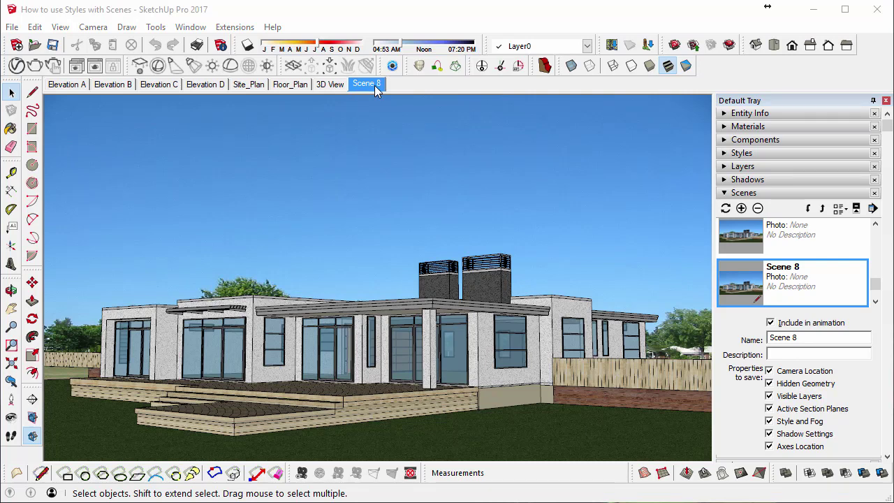
- Switch to Hidden Line and add Scene 9, saving the changes as a new style
{"action": "left_click", "coordinate": [632, 66]}
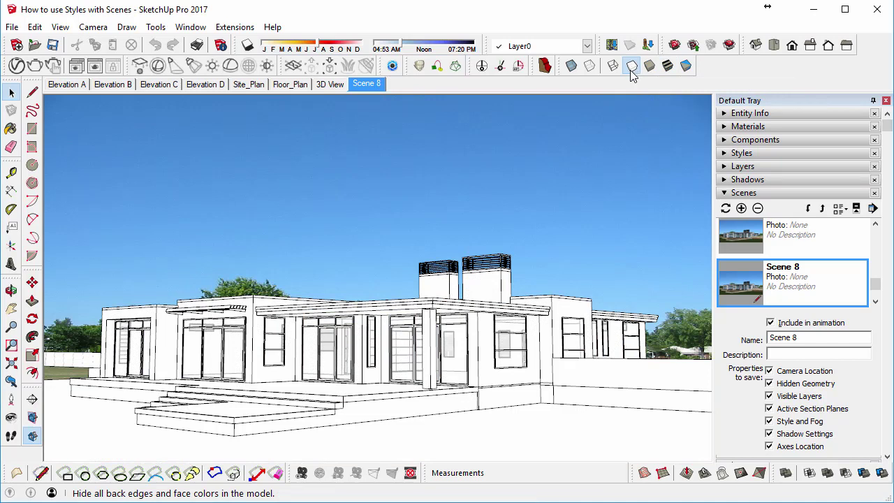
{"action": "left_click", "coordinate": [742, 210]}
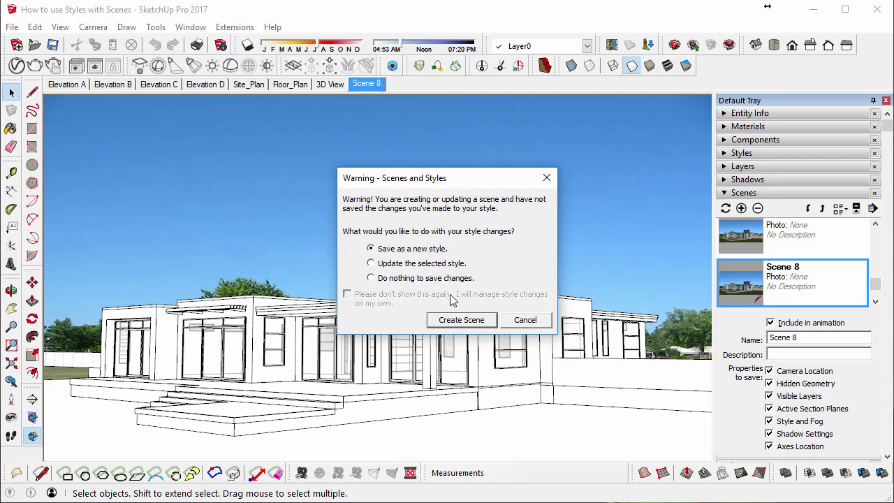
{"action": "left_click", "coordinate": [458, 321]}
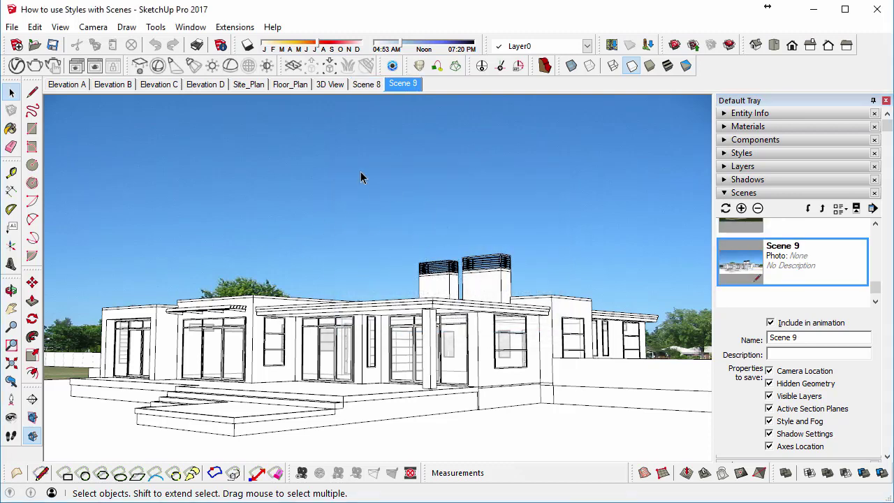
- Flip between Scene 8 and Scene 9 to compare the textured and hidden-line styles
{"action": "left_click", "coordinate": [366, 85]}
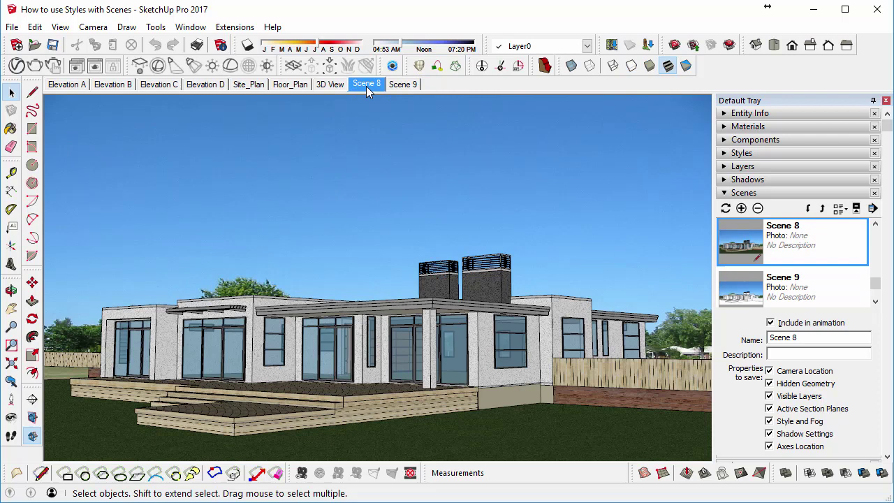
{"action": "left_click", "coordinate": [402, 84]}
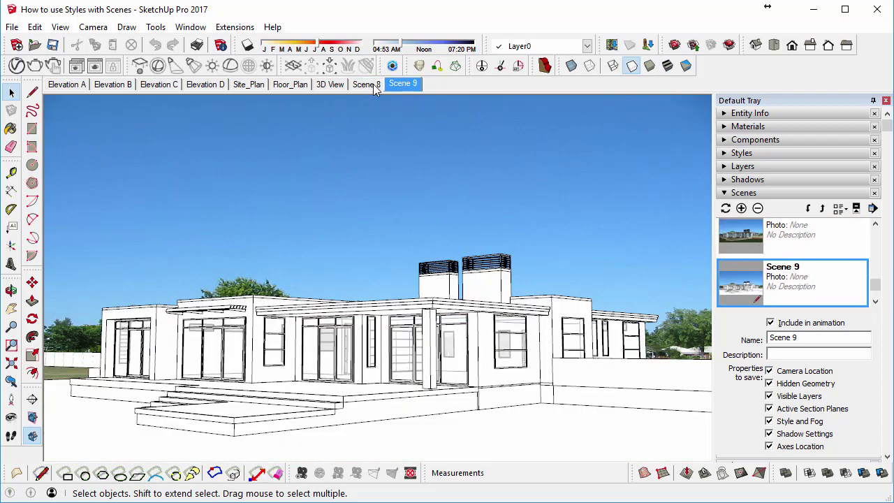
{"action": "left_click", "coordinate": [366, 84]}
- From Scene 9, add Scenes 10, 11 and 12 from three new orbited viewpoints
{"action": "left_click", "coordinate": [402, 84]}
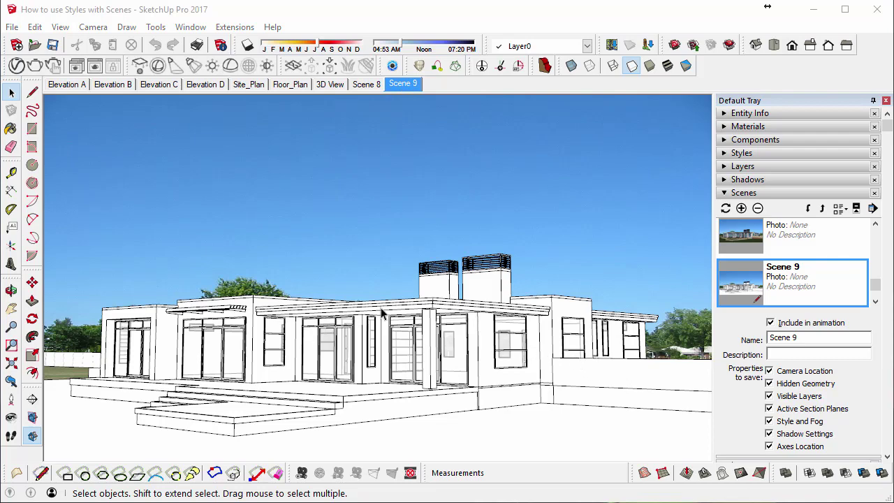
{"action": "middle_click_drag", "start_coordinate": [433, 338], "coordinate": [419, 353]}
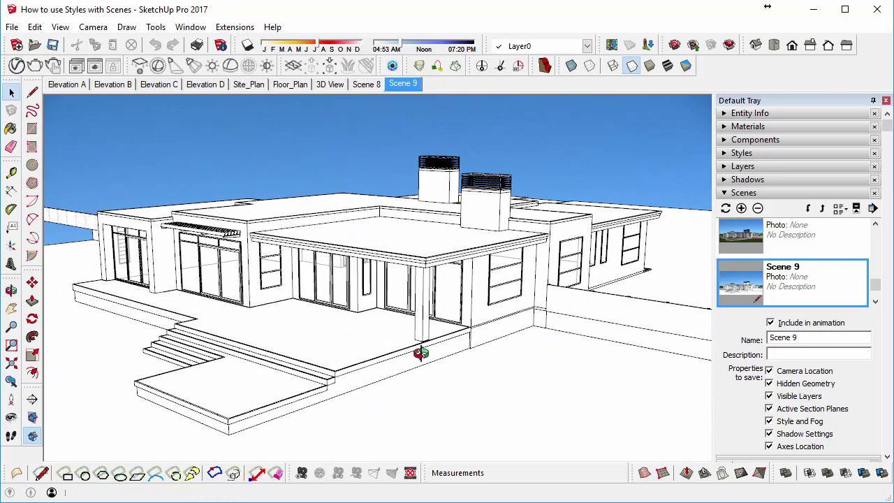
{"action": "left_click", "coordinate": [741, 209]}
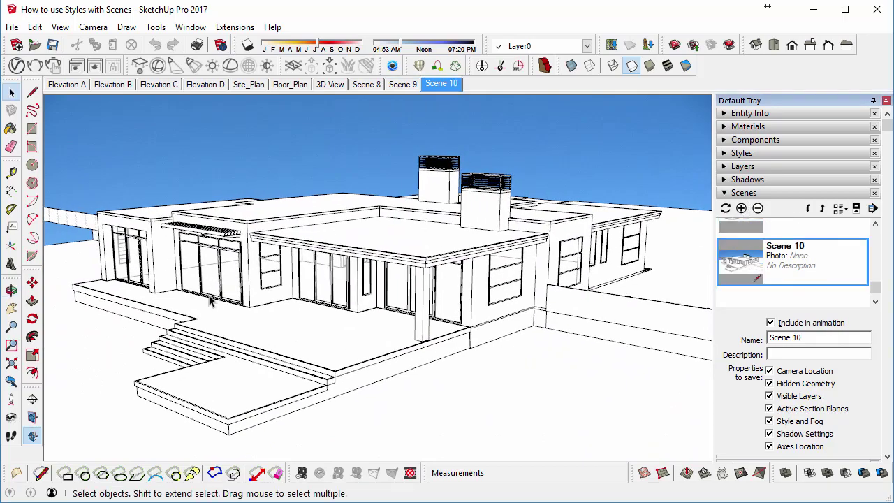
{"action": "middle_click_drag", "start_coordinate": [213, 301], "coordinate": [573, 277]}
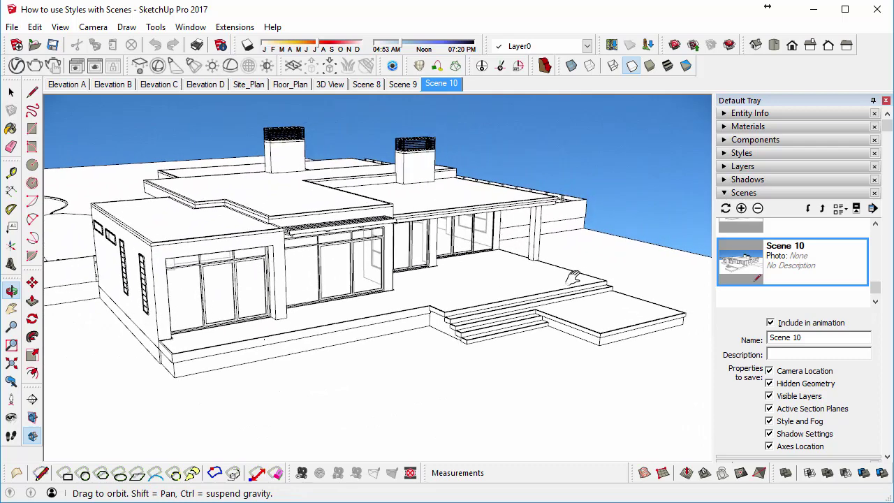
{"action": "right_click", "coordinate": [455, 84]}
{"action": "left_click", "coordinate": [467, 133]}
{"action": "middle_click_drag", "start_coordinate": [183, 229], "coordinate": [505, 222]}
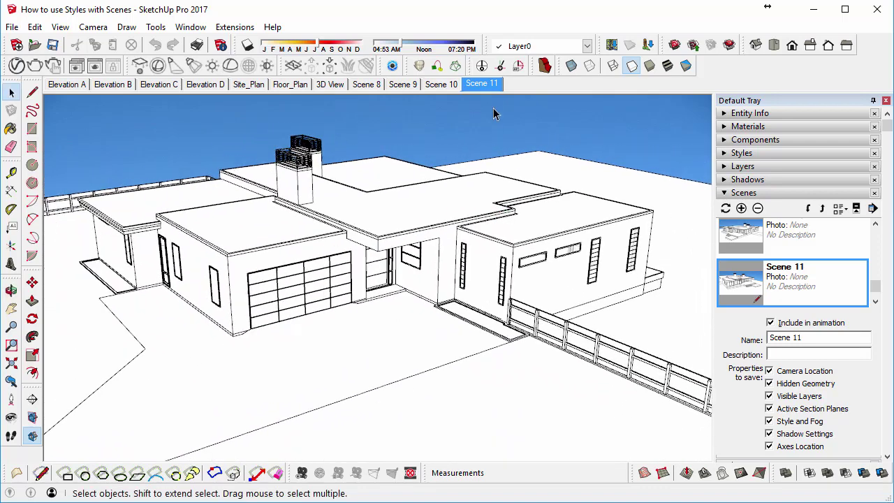
{"action": "right_click", "coordinate": [481, 85]}
{"action": "left_click", "coordinate": [512, 132]}
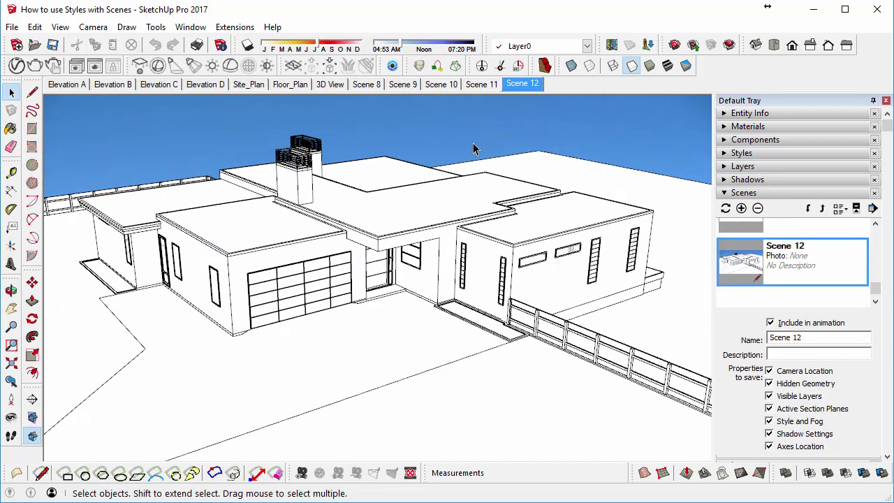
- Compare Scenes 9, 12 and textured Scene 8, ending on Scene 9
{"action": "left_click", "coordinate": [395, 85]}
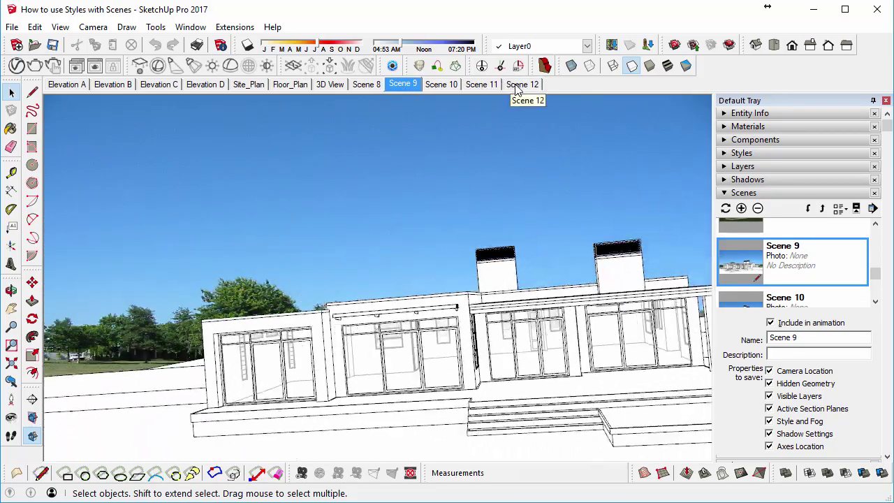
{"action": "left_click", "coordinate": [515, 84]}
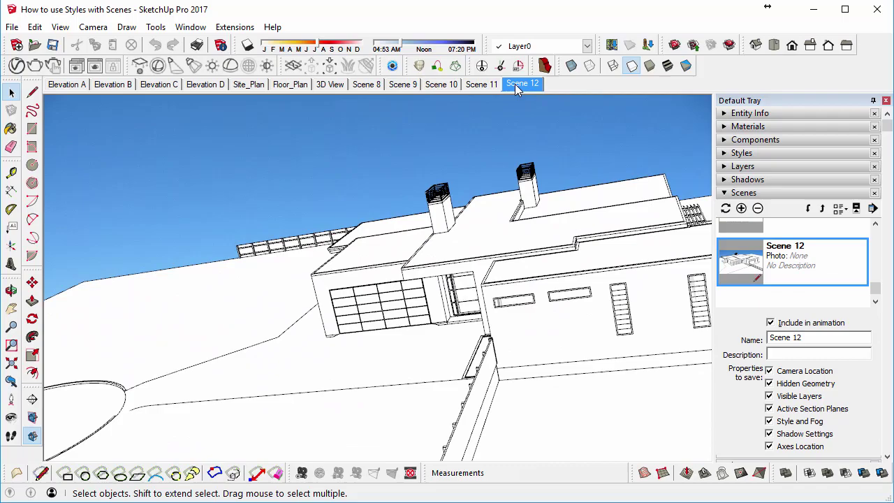
{"action": "left_click", "coordinate": [366, 84]}
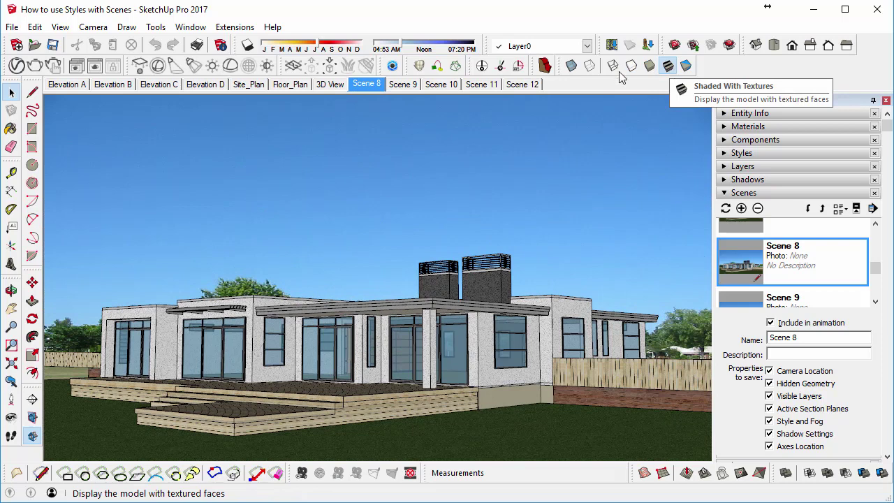
{"action": "left_click", "coordinate": [411, 85]}
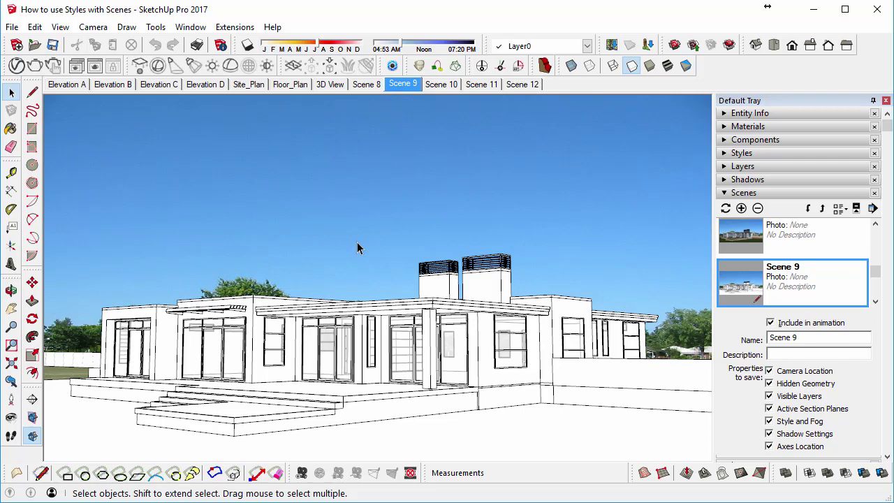
- In Scene 9's style watermark settings, delete the Watermark1 sky image
{"action": "left_click", "coordinate": [741, 193]}
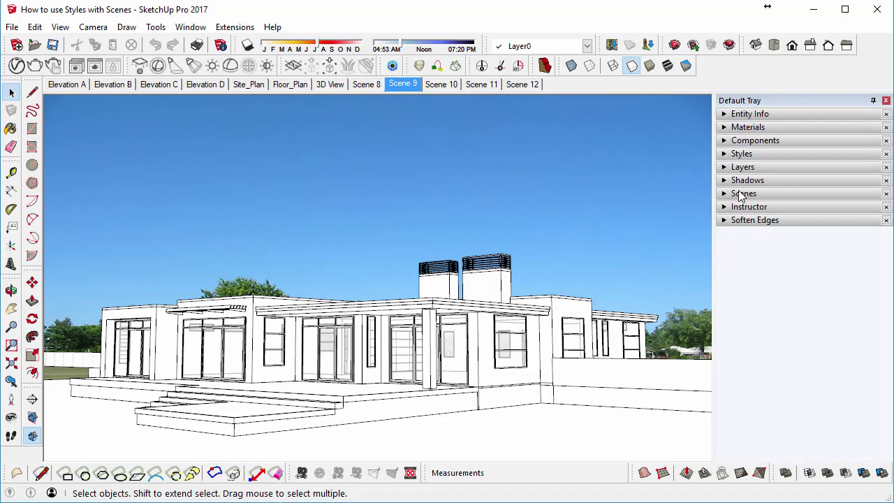
{"action": "left_click", "coordinate": [735, 154]}
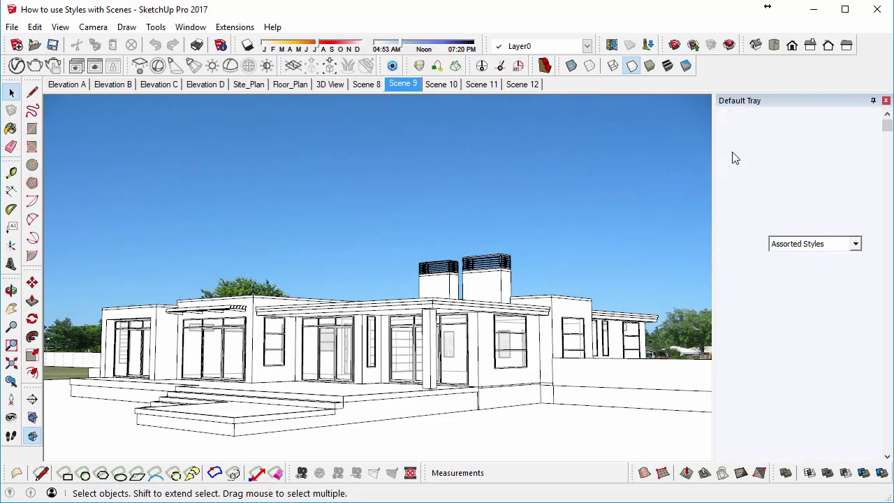
{"action": "left_click", "coordinate": [757, 224]}
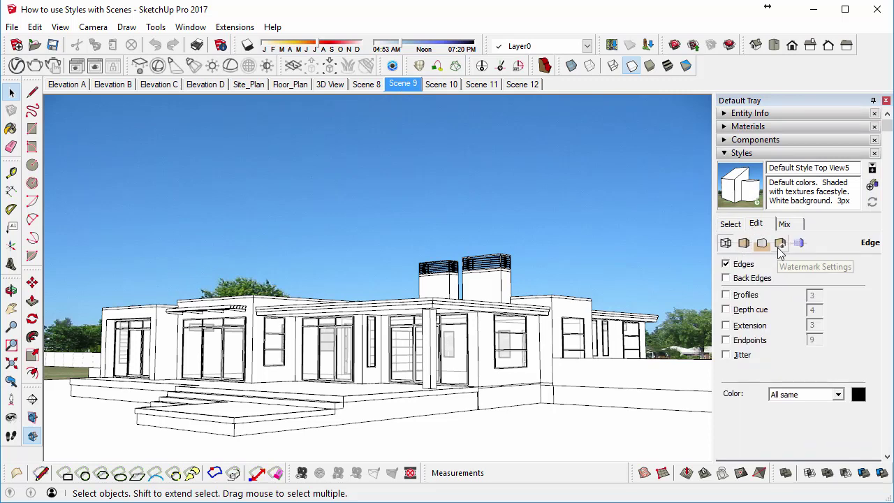
{"action": "left_click", "coordinate": [780, 245]}
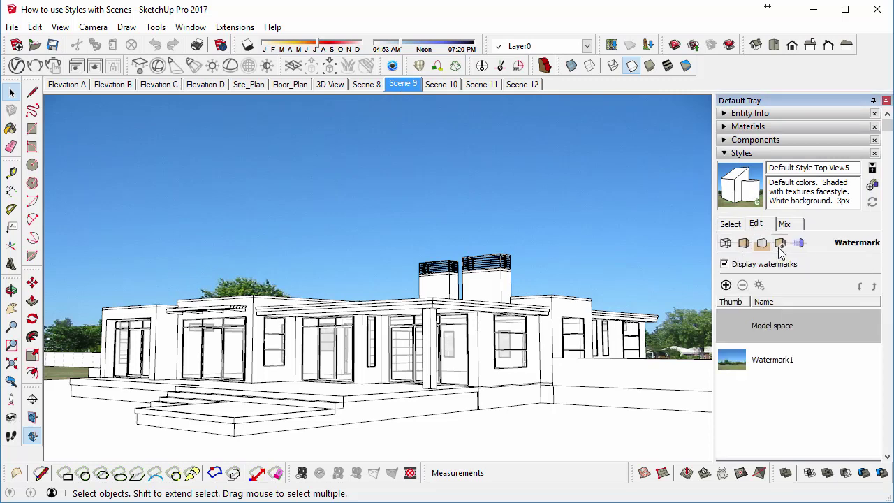
{"action": "left_click", "coordinate": [767, 360]}
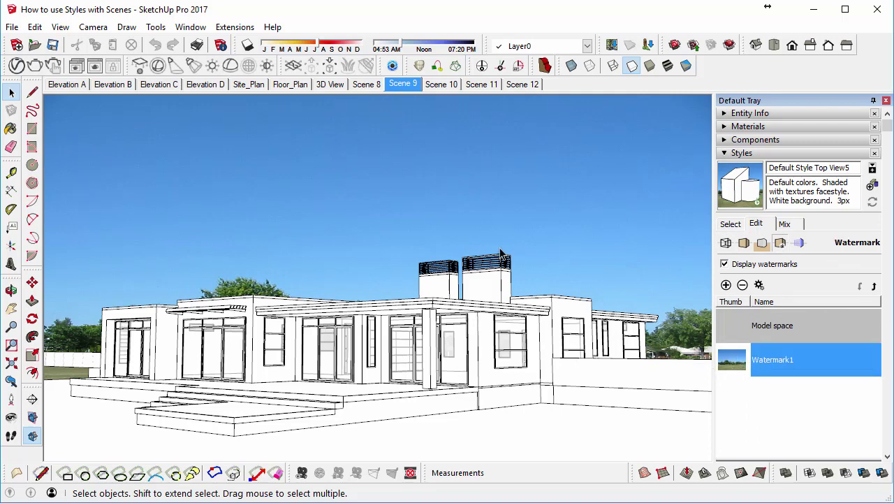
{"action": "left_click", "coordinate": [742, 285]}
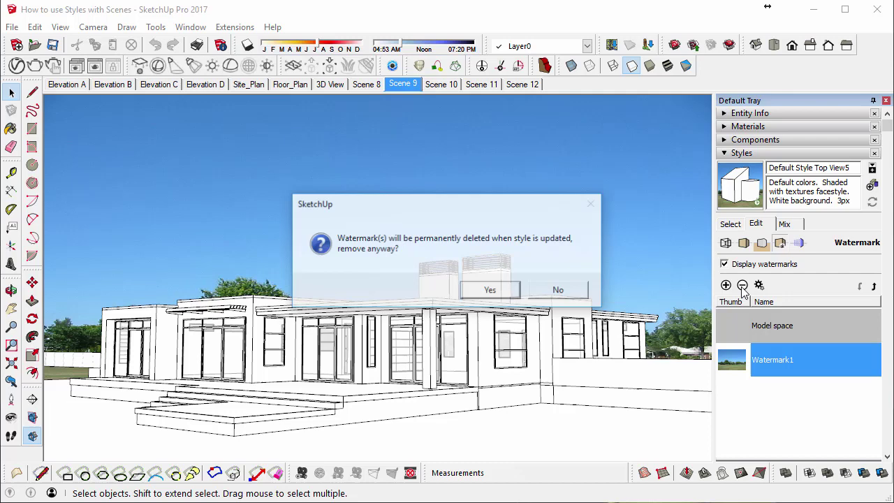
{"action": "left_click", "coordinate": [489, 291]}
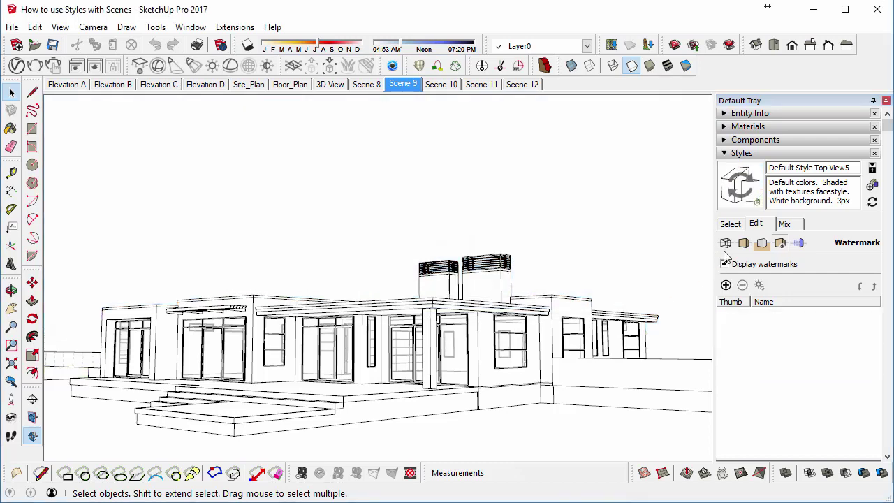
- Show the style's background settings: white background with Sky and Ground off
{"action": "left_click", "coordinate": [761, 243]}
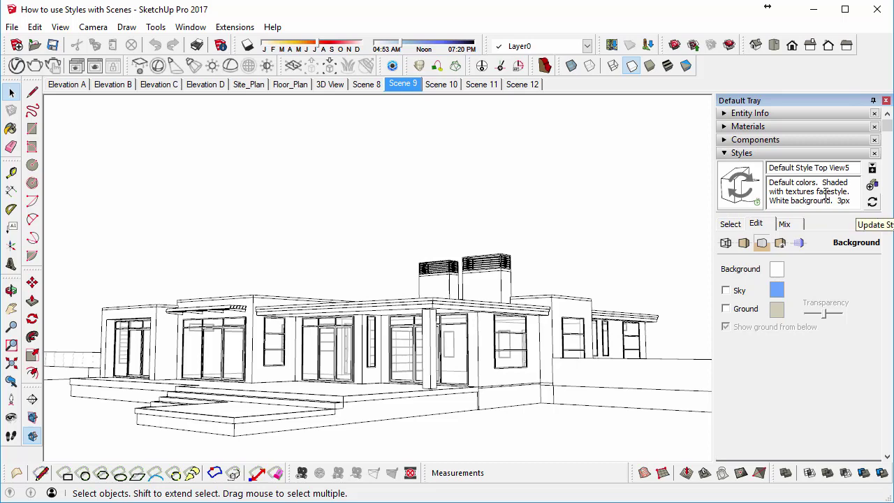
- Update Scene 9, choosing to update the selected style with the watermark-free settings
{"action": "right_click", "coordinate": [409, 89]}
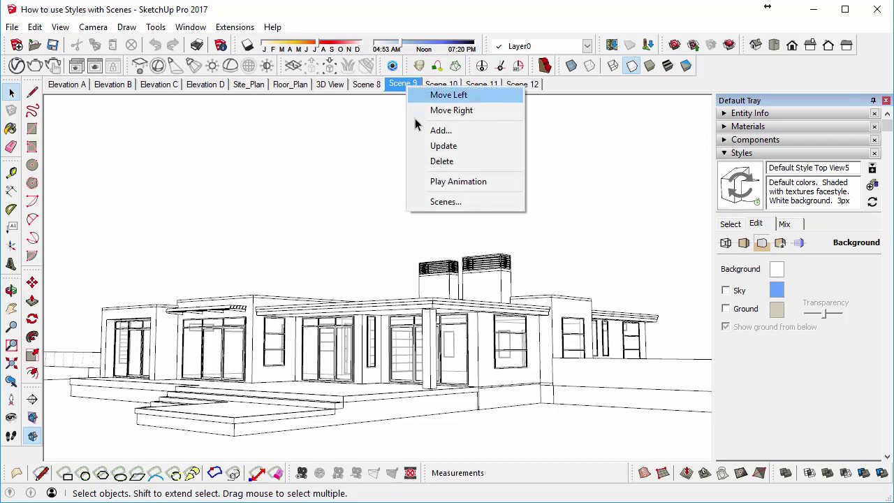
{"action": "left_click", "coordinate": [423, 145]}
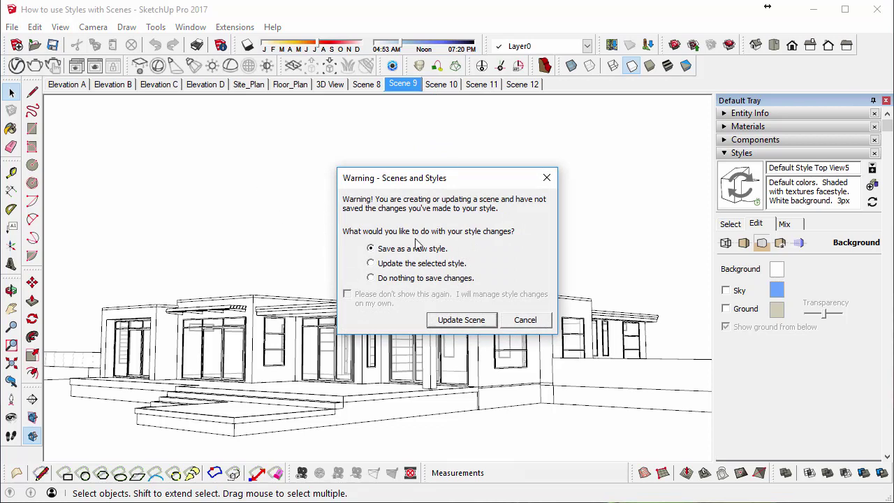
{"action": "left_click_drag", "start_coordinate": [396, 177], "coordinate": [344, 152]}
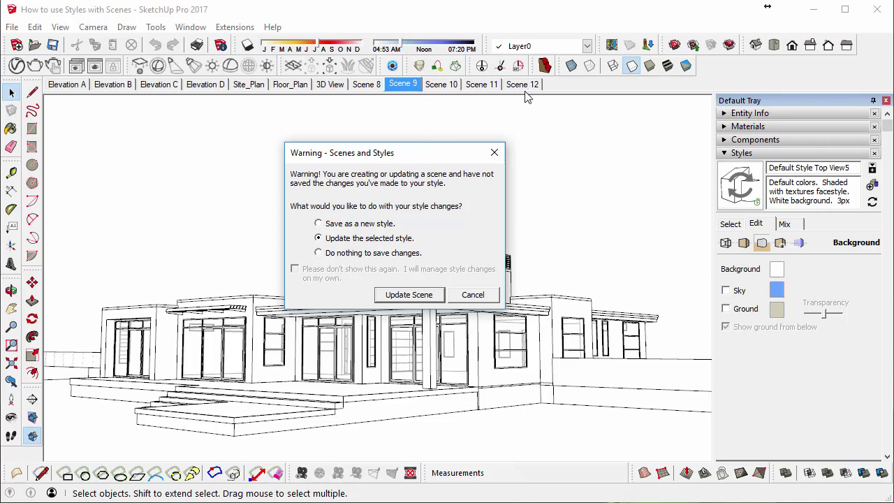
{"action": "left_click", "coordinate": [386, 297]}
- Step through Scenes 10, 11 and 12 to check their plain white backgrounds
{"action": "left_click", "coordinate": [440, 84]}
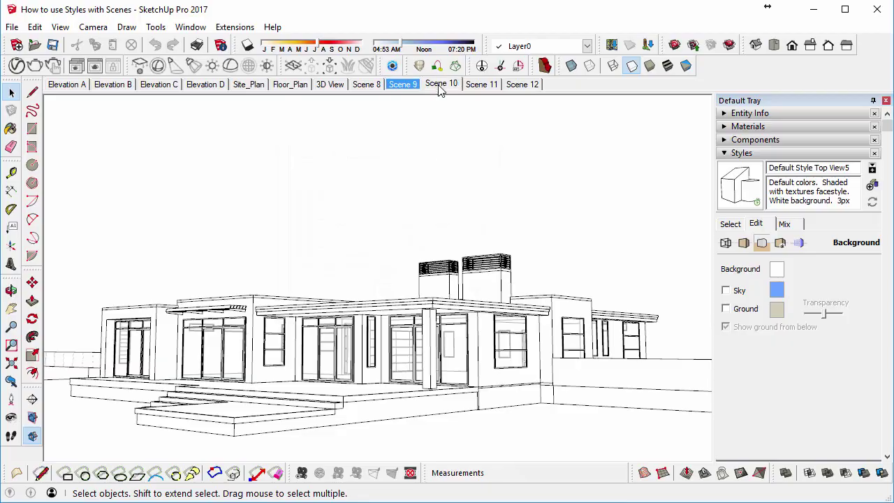
{"action": "left_click", "coordinate": [485, 85]}
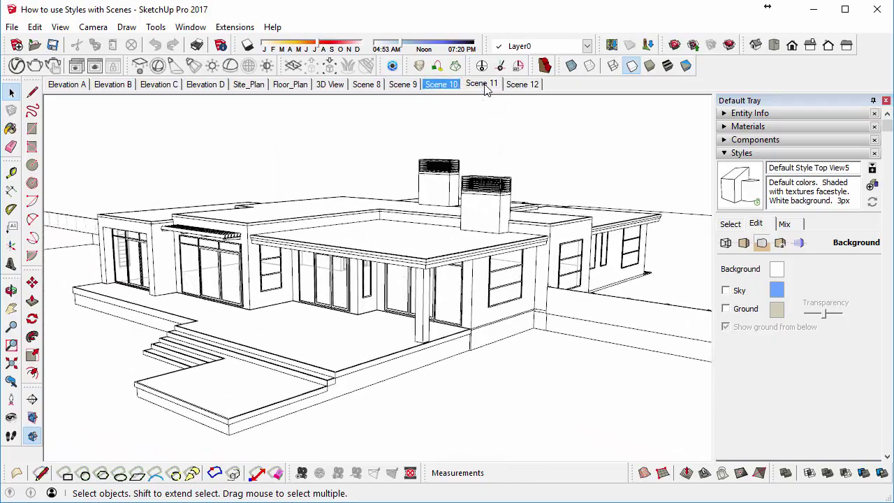
{"action": "left_click", "coordinate": [525, 85]}
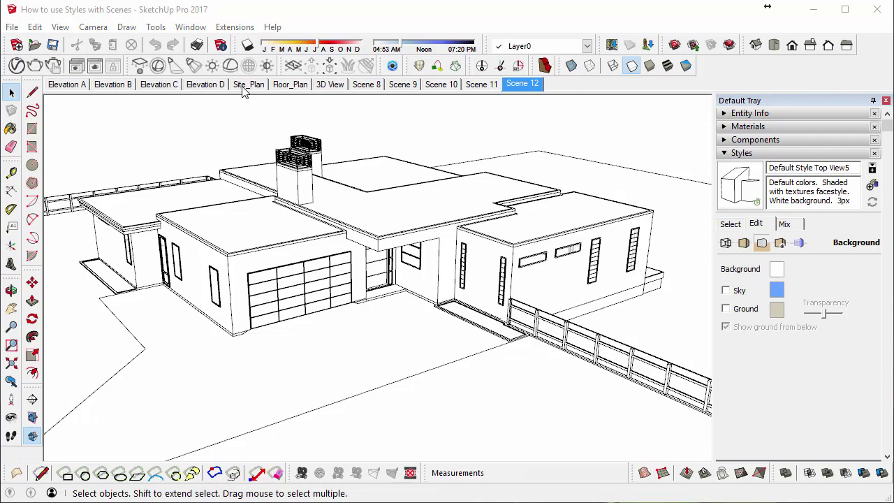
- On the 3D View scene, delete the existing Watermark1 from its style
{"action": "left_click", "coordinate": [332, 85]}
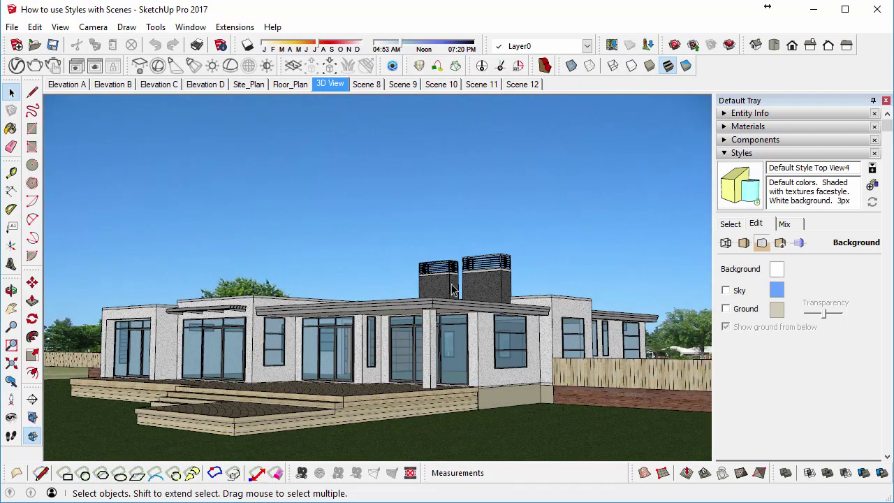
{"action": "left_click", "coordinate": [780, 243]}
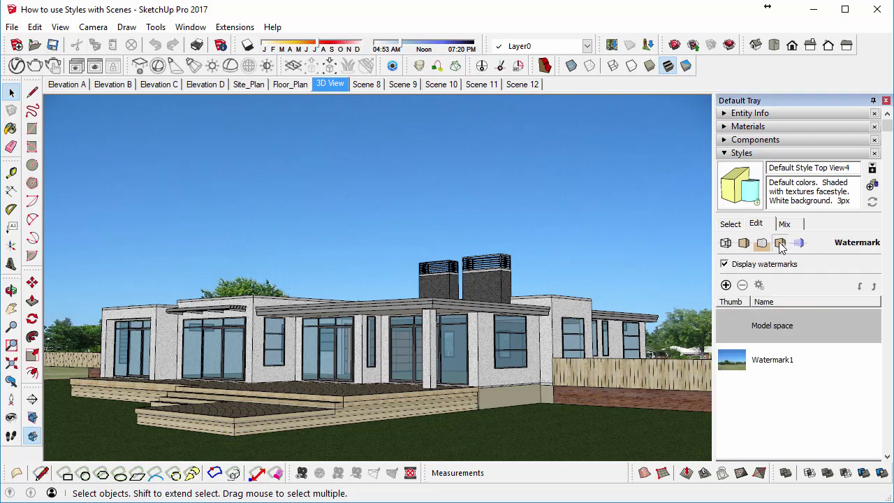
{"action": "left_click", "coordinate": [762, 359]}
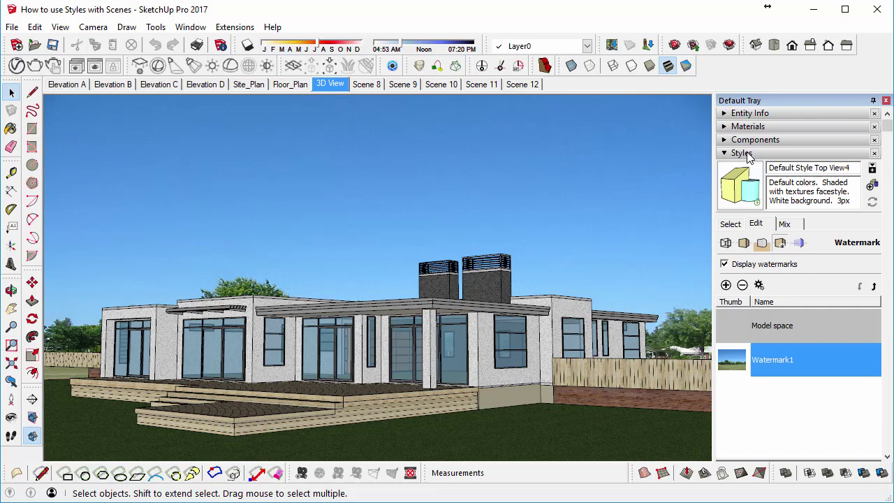
{"action": "left_click", "coordinate": [759, 225]}
{"action": "left_click", "coordinate": [743, 285]}
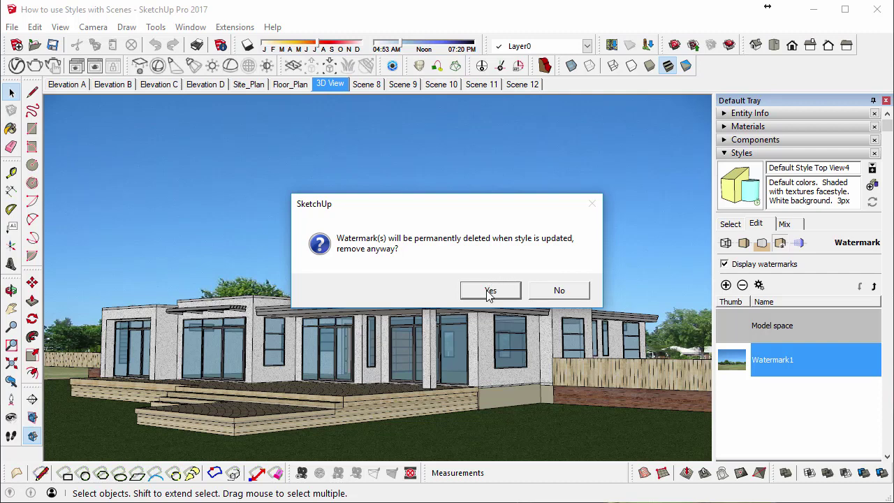
{"action": "left_click", "coordinate": [489, 290]}
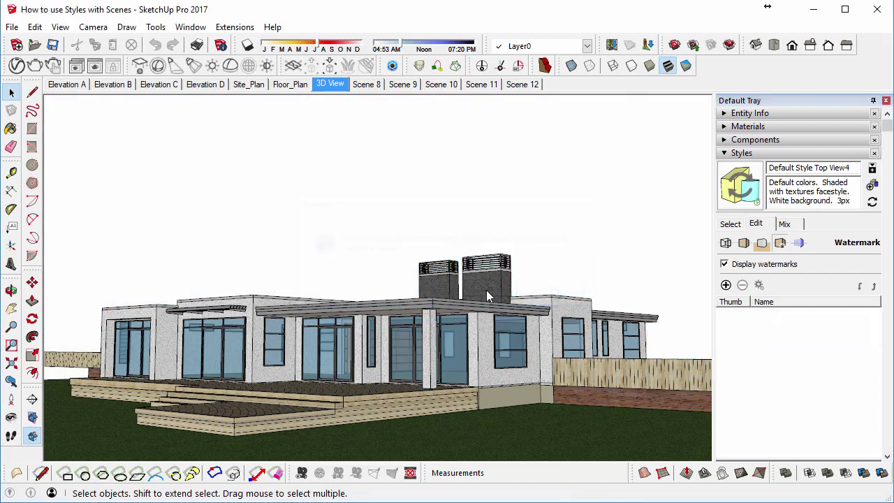
- Add the Background Image file as a new watermark placed behind the model
{"action": "left_click", "coordinate": [726, 285]}
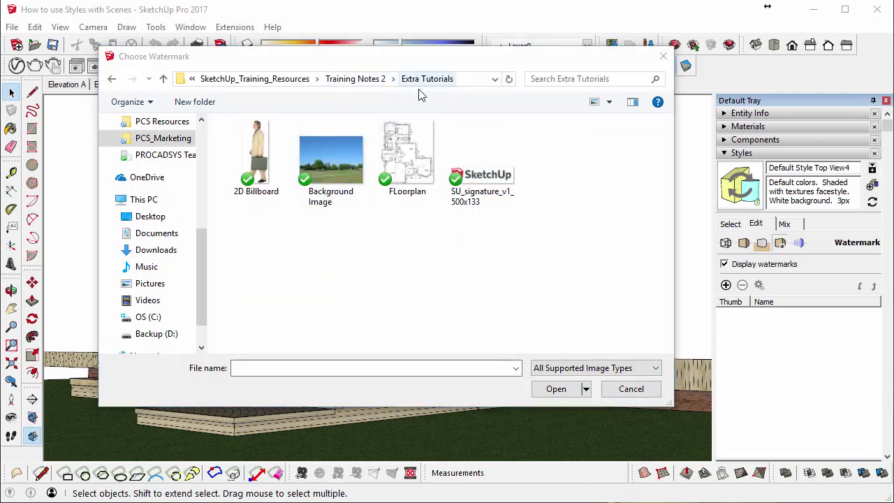
{"action": "left_click", "coordinate": [346, 167]}
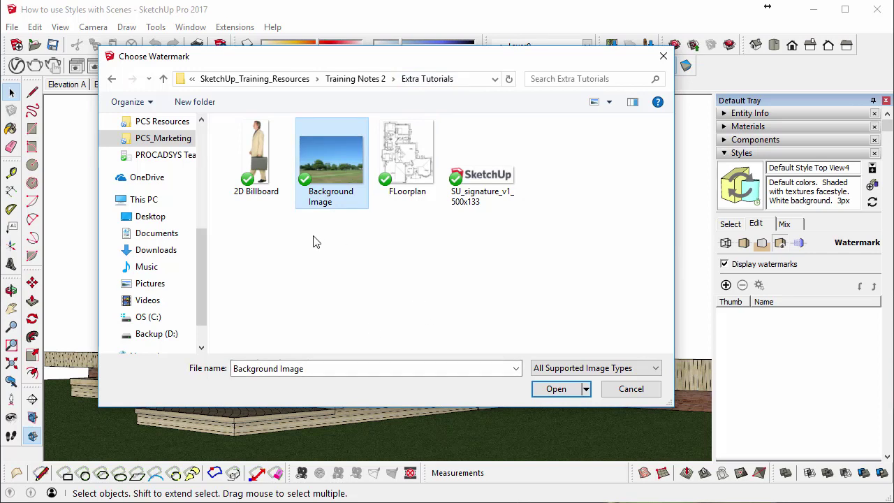
{"action": "left_click", "coordinate": [556, 390]}
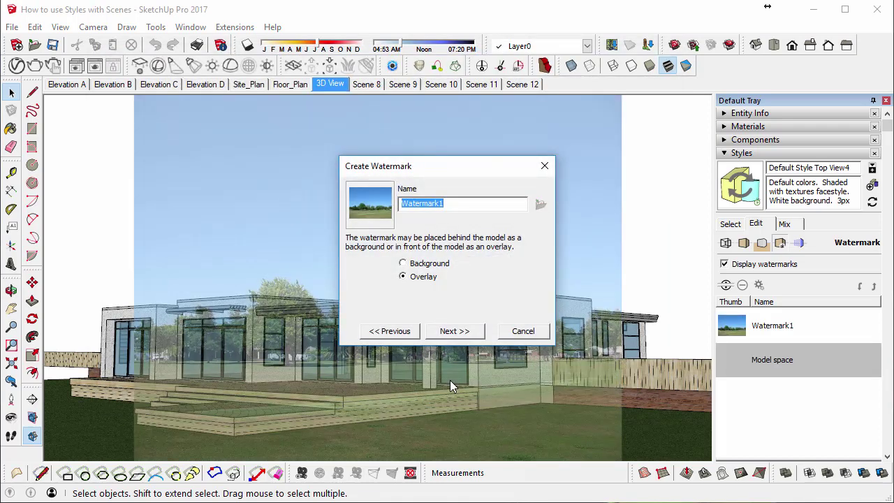
{"action": "left_click", "coordinate": [416, 268]}
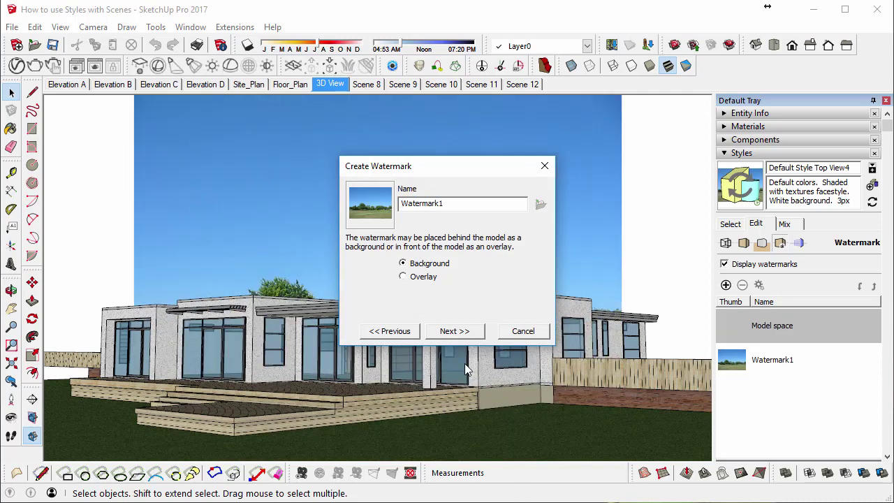
{"action": "left_click", "coordinate": [461, 333]}
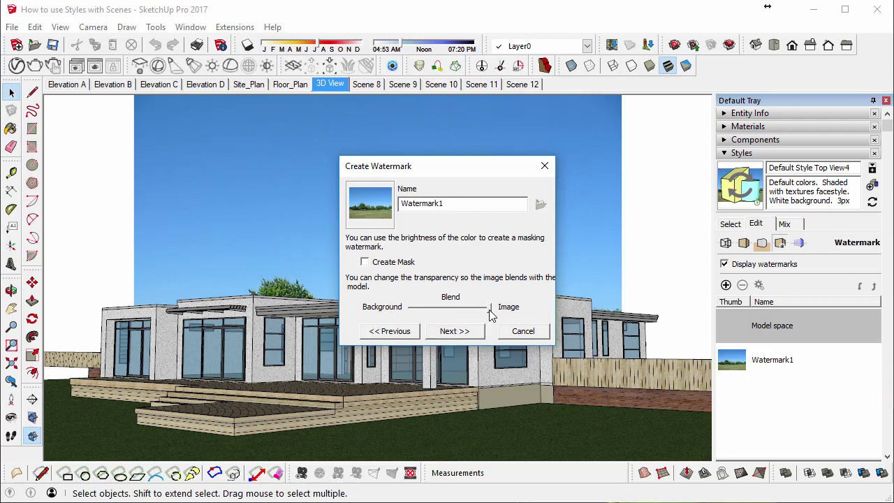
{"action": "mouse_move", "coordinate": [490, 309]}
{"action": "left_mouse_down"}
{"action": "mouse_move", "coordinate": [434, 312]}
{"action": "mouse_move", "coordinate": [499, 309]}
{"action": "left_mouse_up"}
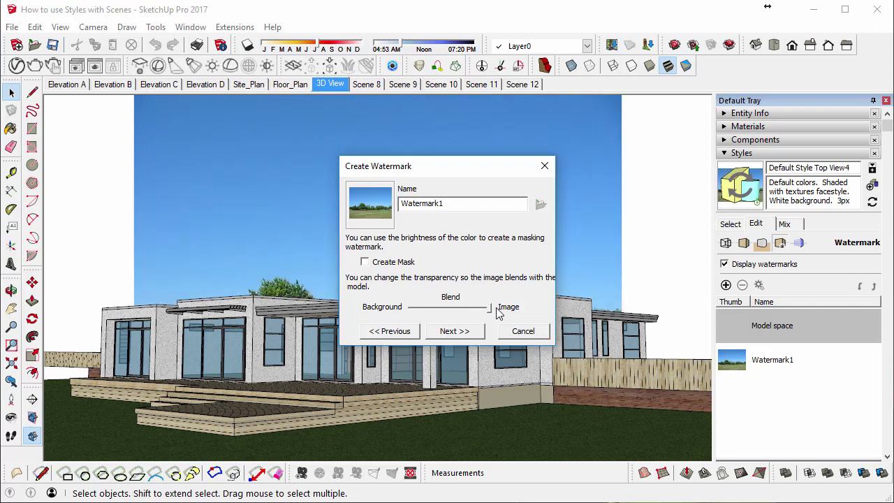
{"action": "left_click", "coordinate": [455, 333]}
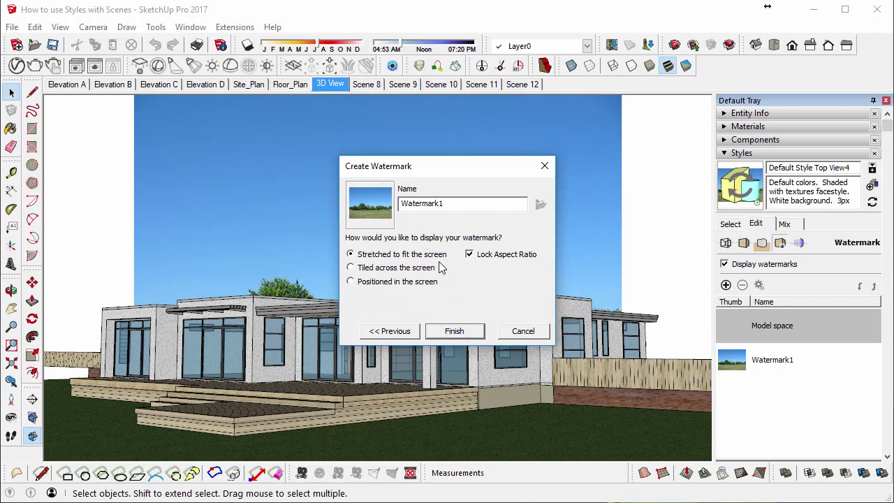
- Set the watermark to Stretched to fit the screen, with Lock Aspect Ratio unchecked
{"action": "left_click", "coordinate": [400, 272]}
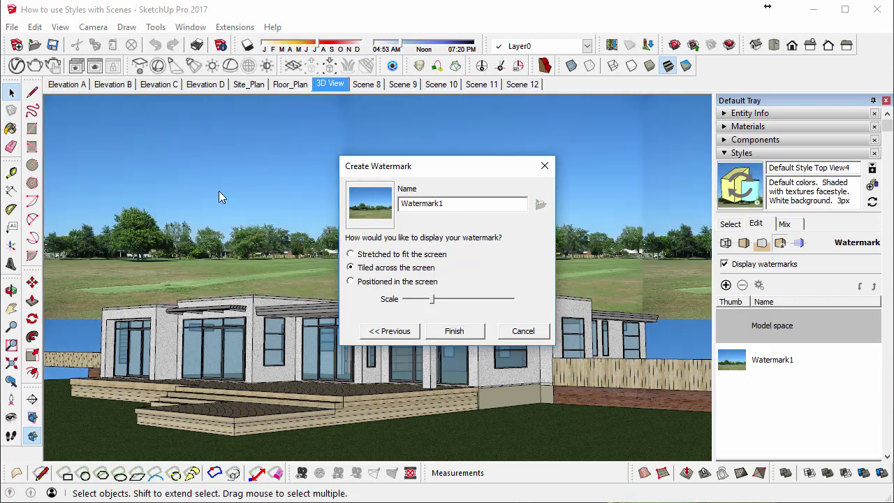
{"action": "left_click", "coordinate": [362, 285]}
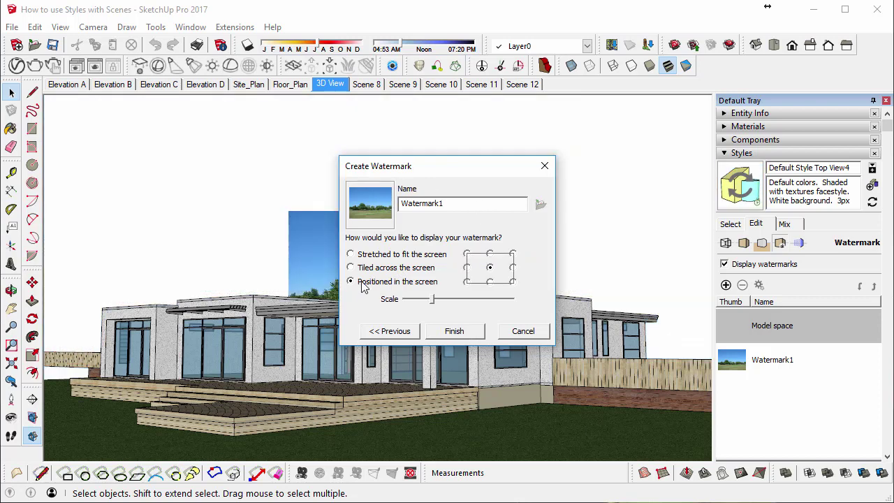
{"action": "left_click", "coordinate": [467, 255]}
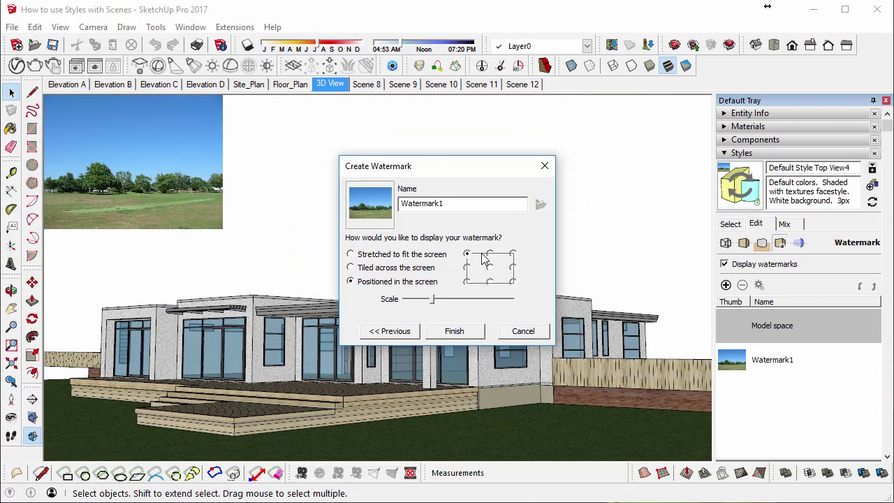
{"action": "left_click", "coordinate": [490, 255]}
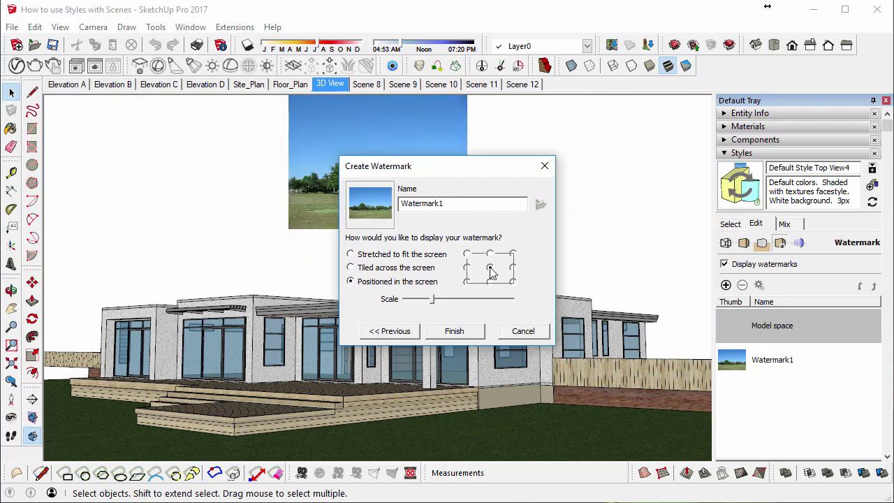
{"action": "left_click", "coordinate": [490, 268]}
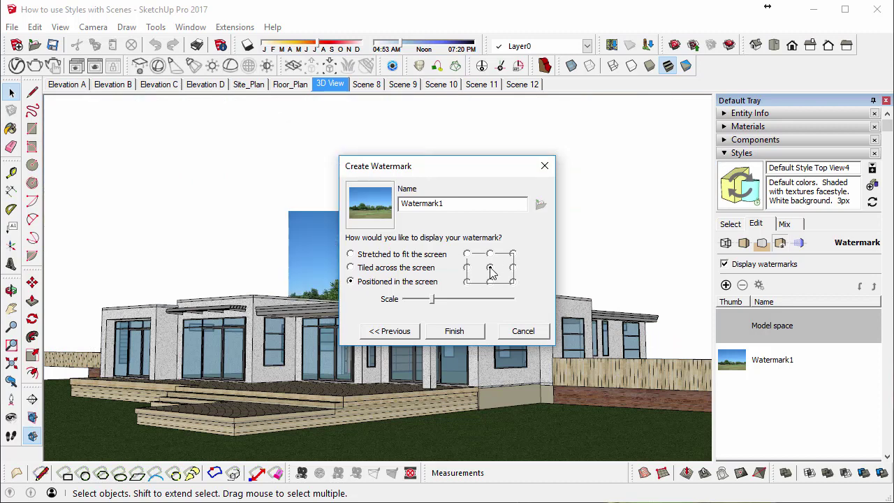
{"action": "left_click", "coordinate": [387, 259]}
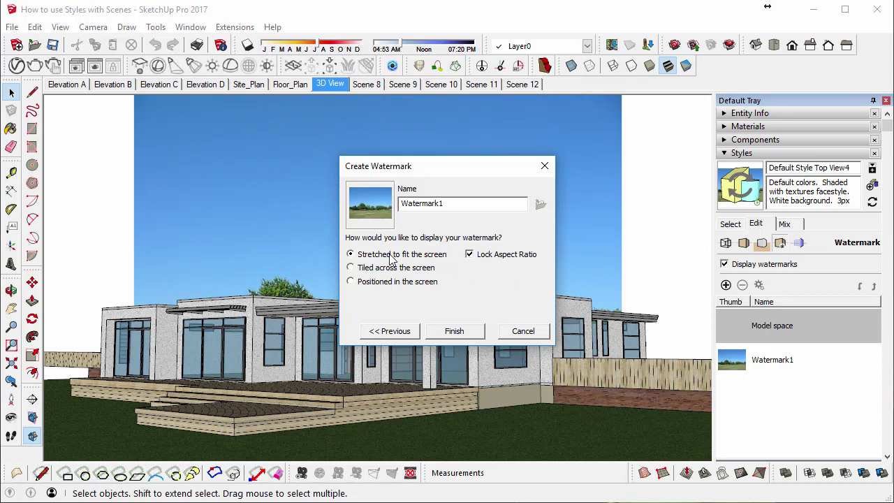
{"action": "left_click", "coordinate": [470, 254]}
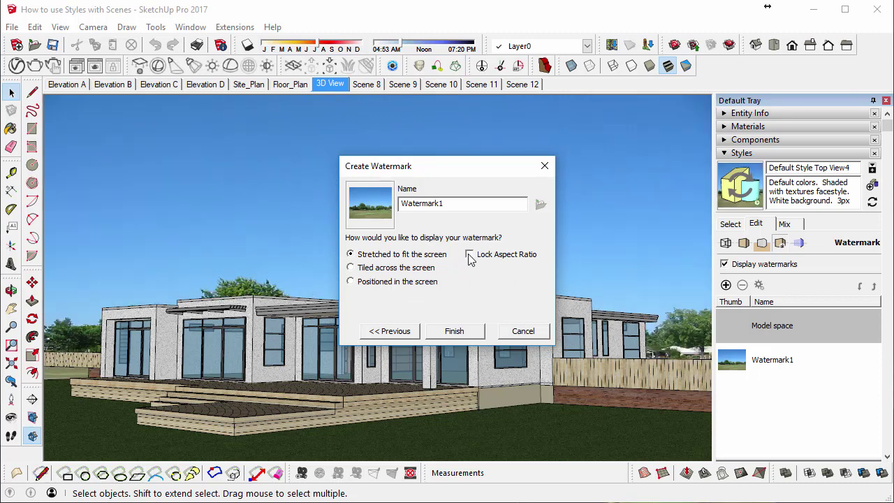
{"action": "left_click", "coordinate": [450, 331]}
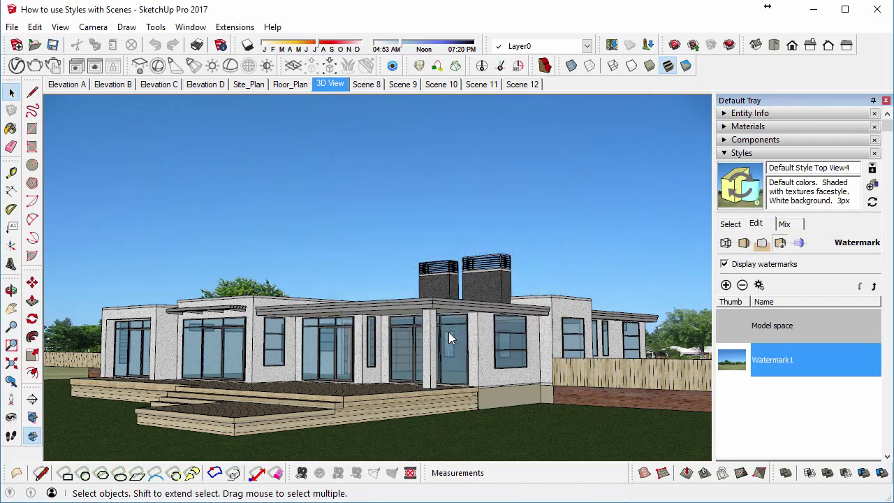
- Add the SU_signature logo as an overlay watermark, positioned bottom-right and scaled up slightly
{"action": "left_click", "coordinate": [726, 286]}
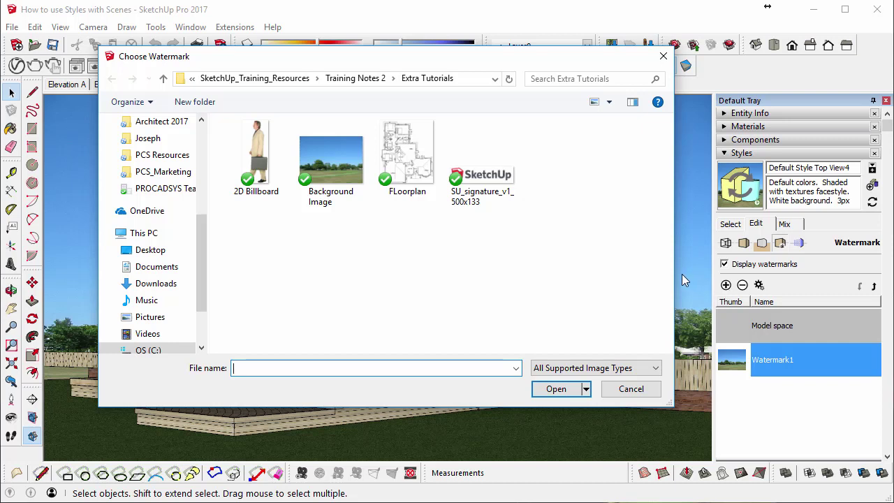
{"action": "left_click", "coordinate": [468, 193]}
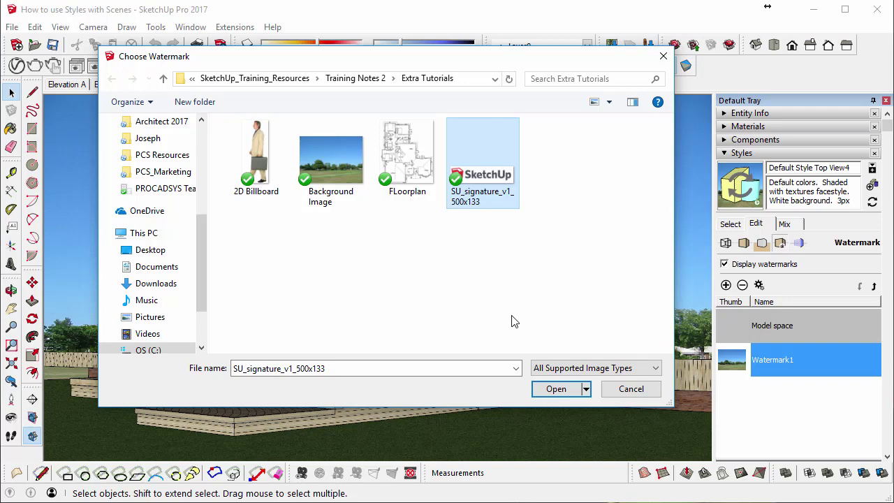
{"action": "left_click", "coordinate": [552, 389]}
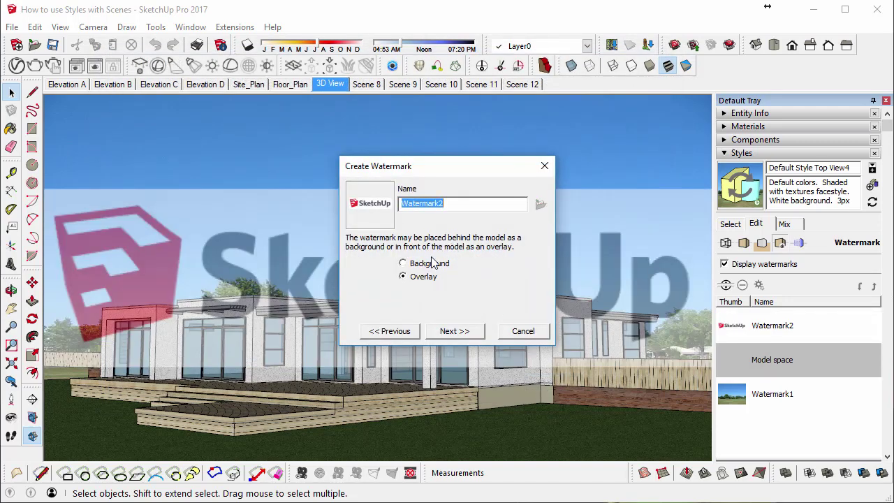
{"action": "left_click", "coordinate": [444, 332]}
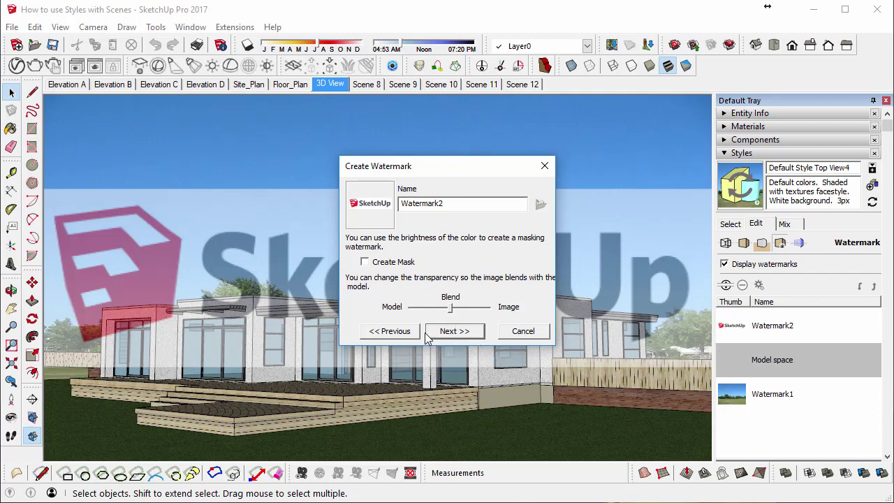
{"action": "left_click", "coordinate": [461, 333]}
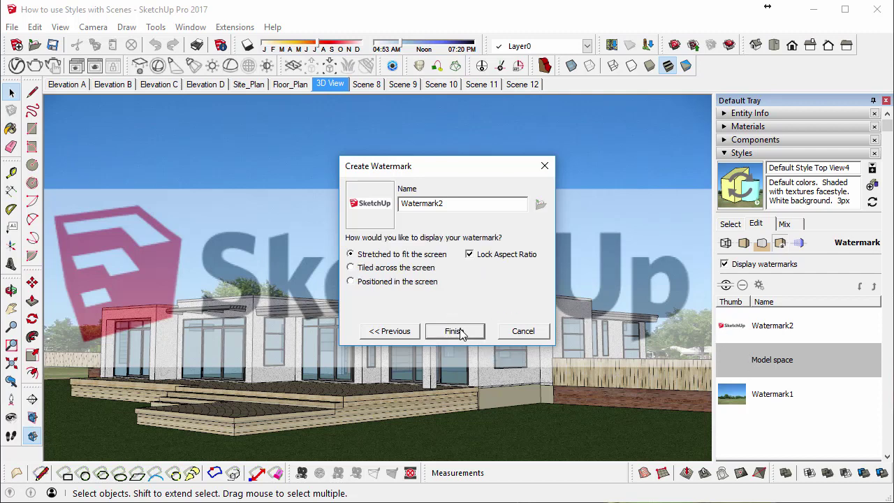
{"action": "left_click", "coordinate": [401, 284]}
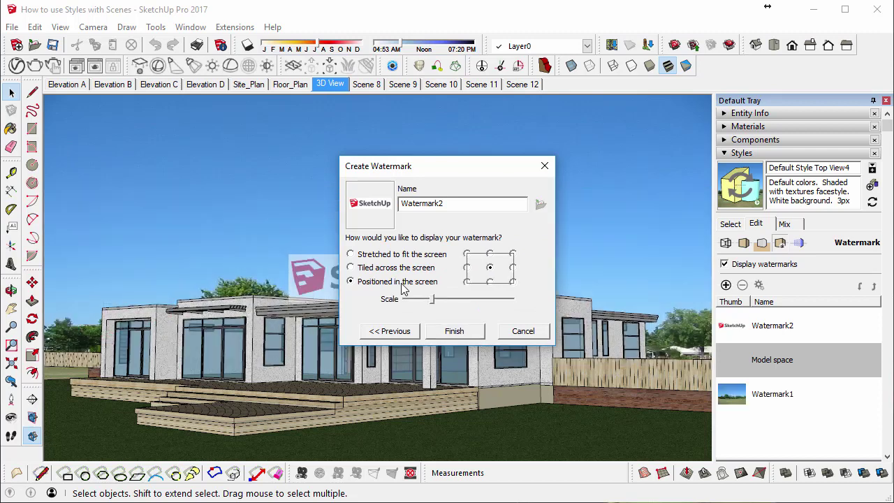
{"action": "left_click", "coordinate": [513, 281]}
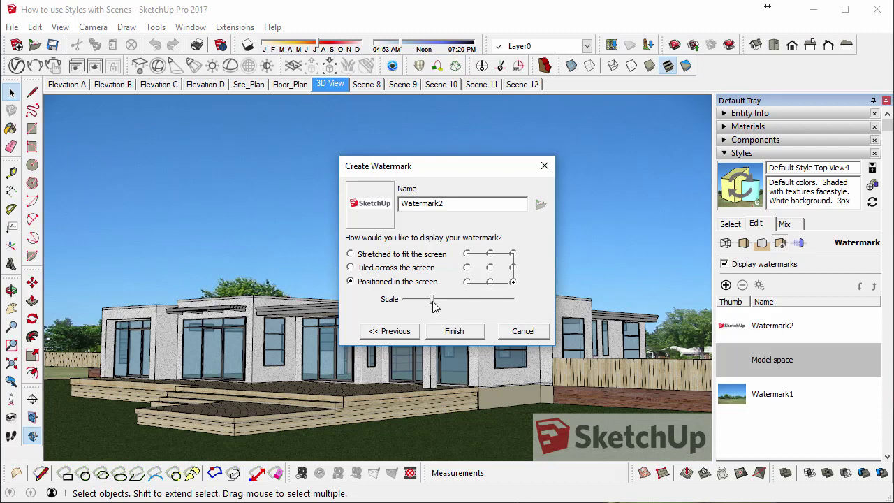
{"action": "mouse_move", "coordinate": [433, 301]}
{"action": "left_mouse_down"}
{"action": "mouse_move", "coordinate": [448, 301]}
{"action": "mouse_move", "coordinate": [435, 302]}
{"action": "left_mouse_up"}
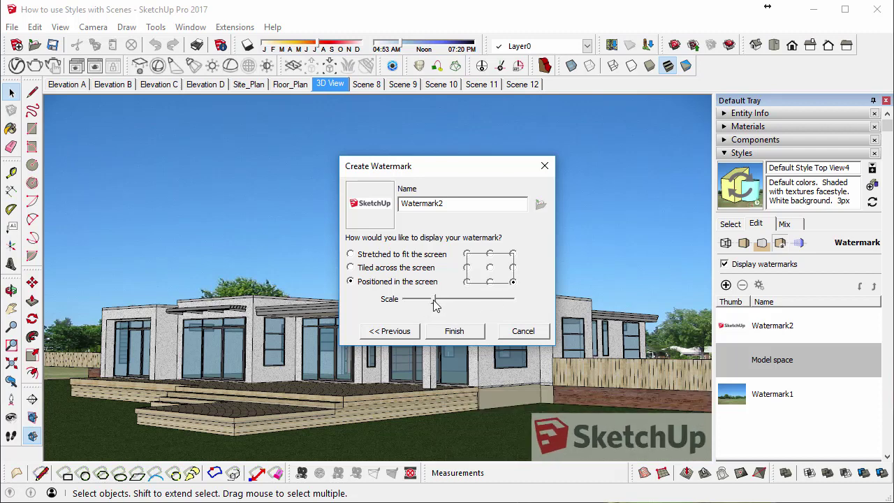
{"action": "left_click", "coordinate": [455, 332]}
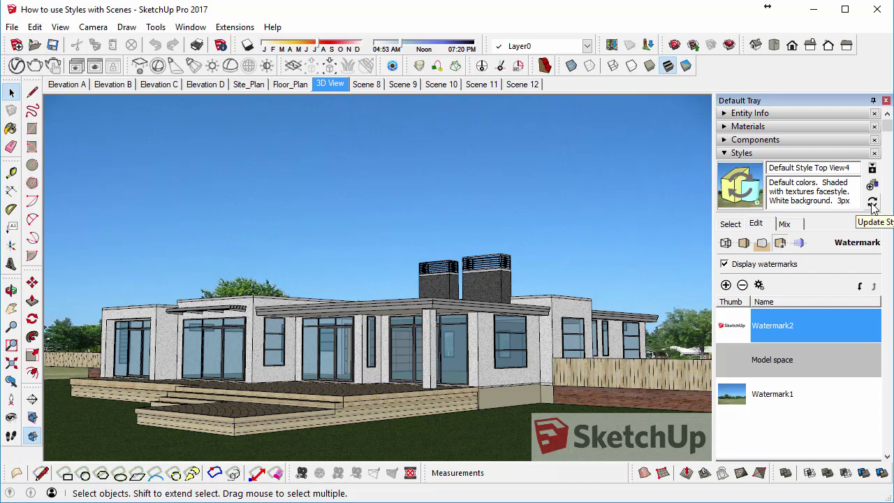
- Update the 3D View scene with 'Update the selected style' to keep both watermarks
{"action": "right_click", "coordinate": [341, 87]}
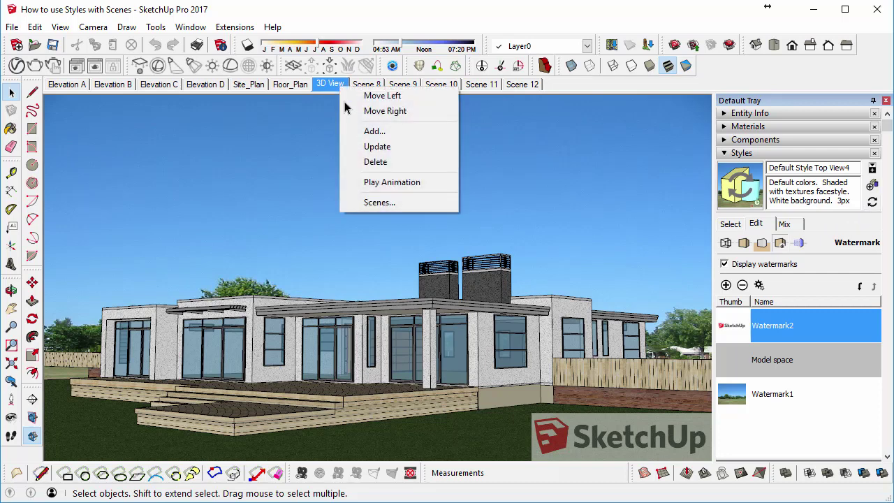
{"action": "left_click", "coordinate": [360, 148]}
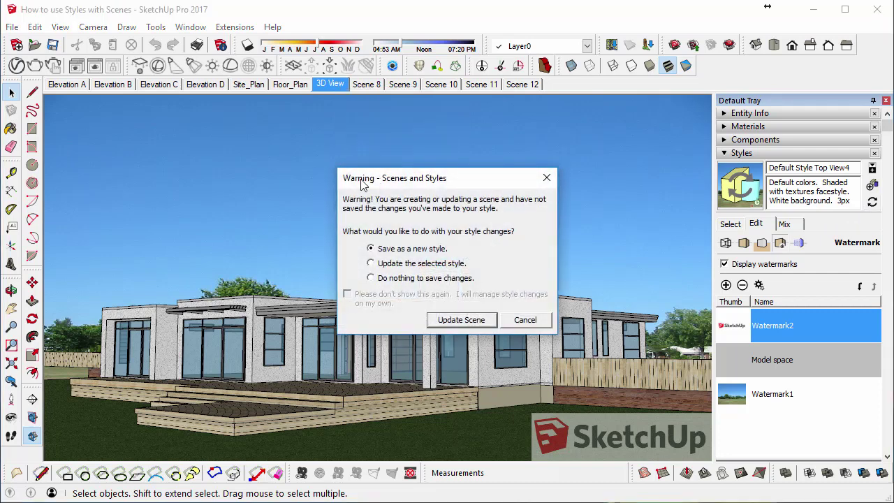
{"action": "left_click_drag", "start_coordinate": [364, 184], "coordinate": [238, 143]}
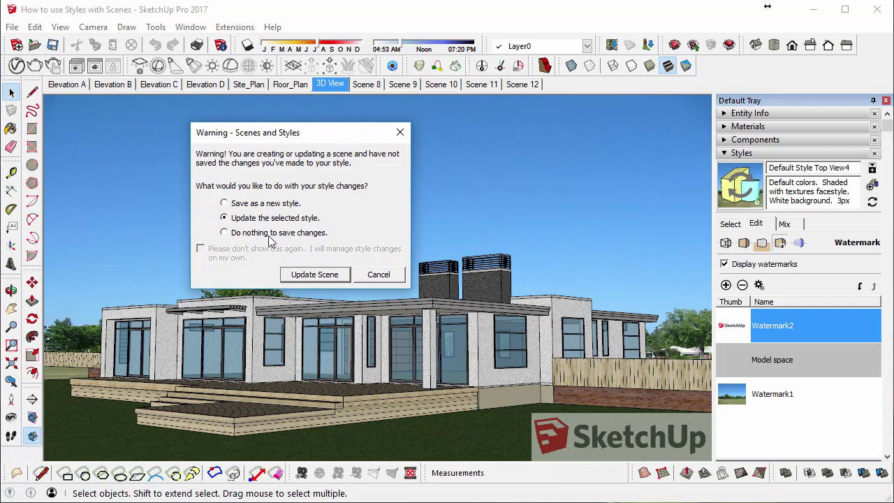
{"action": "left_click", "coordinate": [314, 275]}
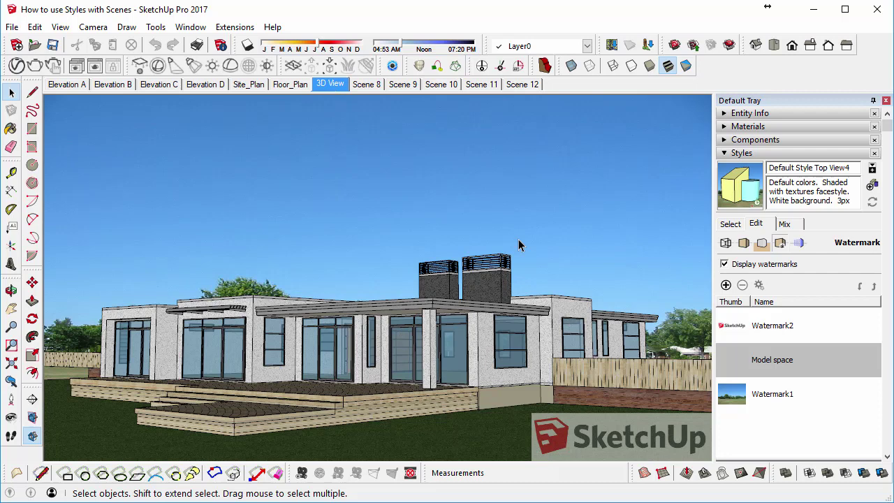
- Confirm Watermark2 stays positioned bottom-right, then switch to Scene 12
{"action": "left_click", "coordinate": [762, 332]}
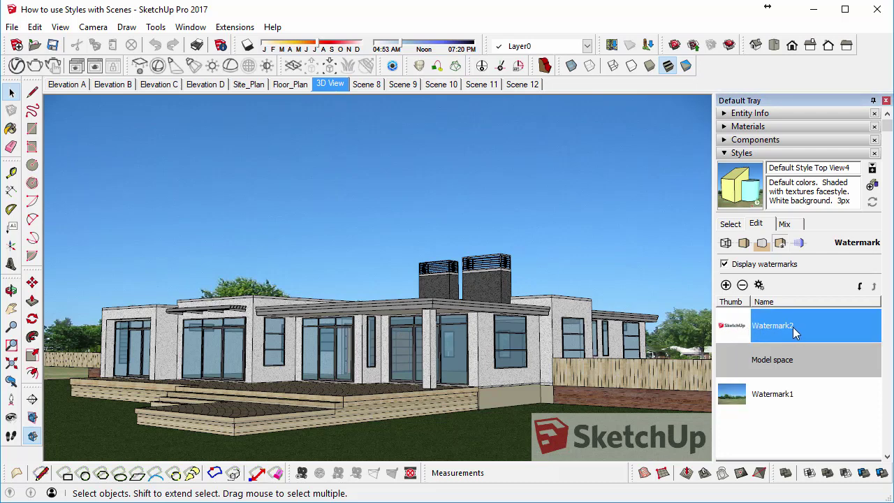
{"action": "left_click", "coordinate": [759, 286]}
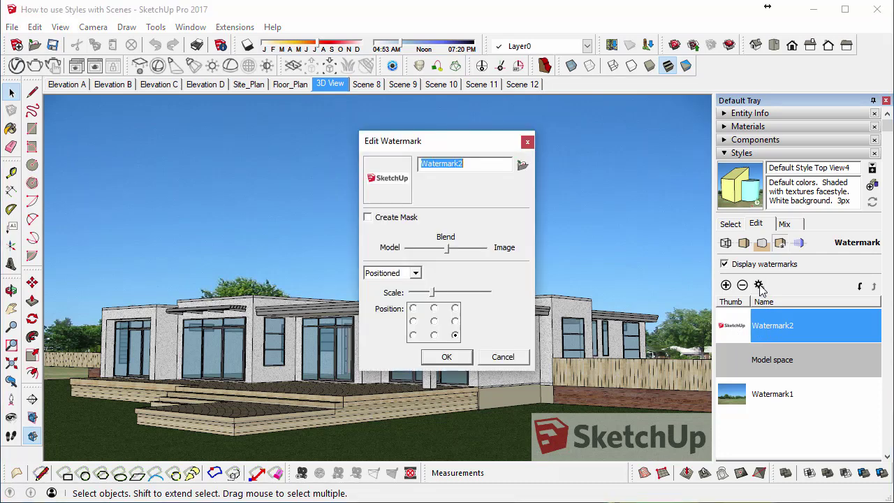
{"action": "left_click", "coordinate": [434, 335]}
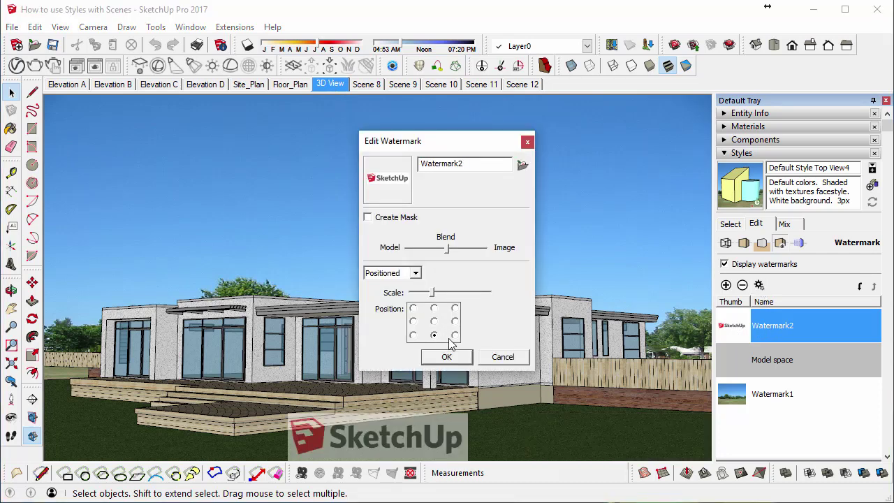
{"action": "left_click", "coordinate": [455, 335]}
{"action": "left_click", "coordinate": [446, 357]}
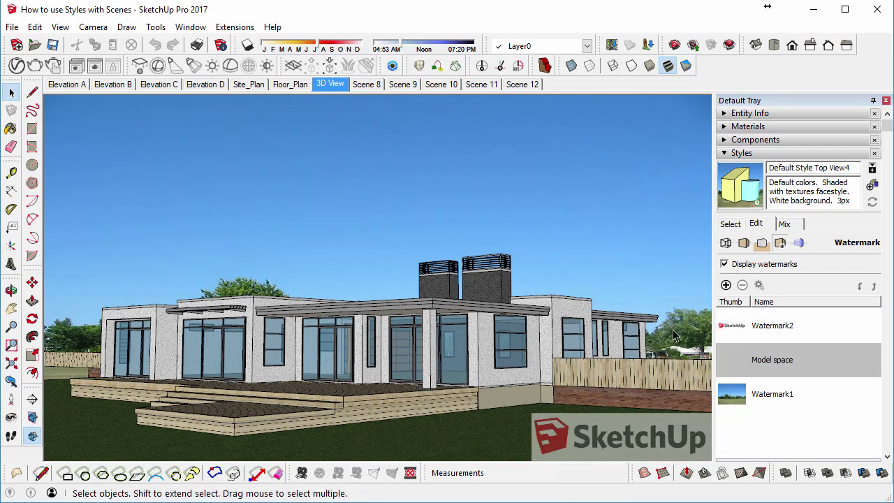
{"action": "left_click", "coordinate": [520, 85]}
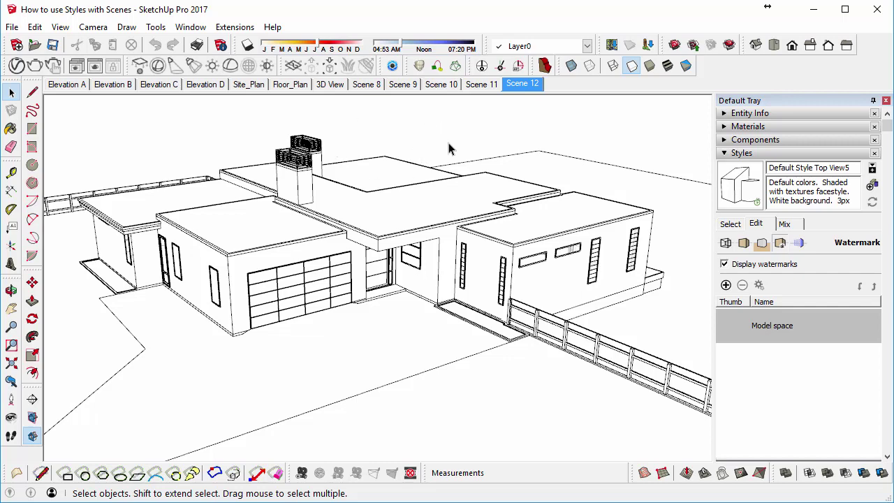
- Apply Default Style Top View4 from the In Model styles to the current view
{"action": "left_click", "coordinate": [730, 225]}
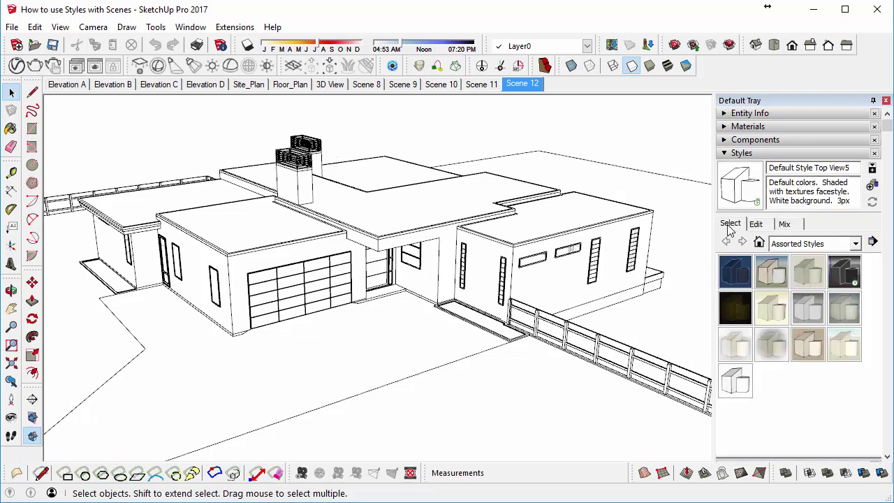
{"action": "left_click", "coordinate": [759, 242]}
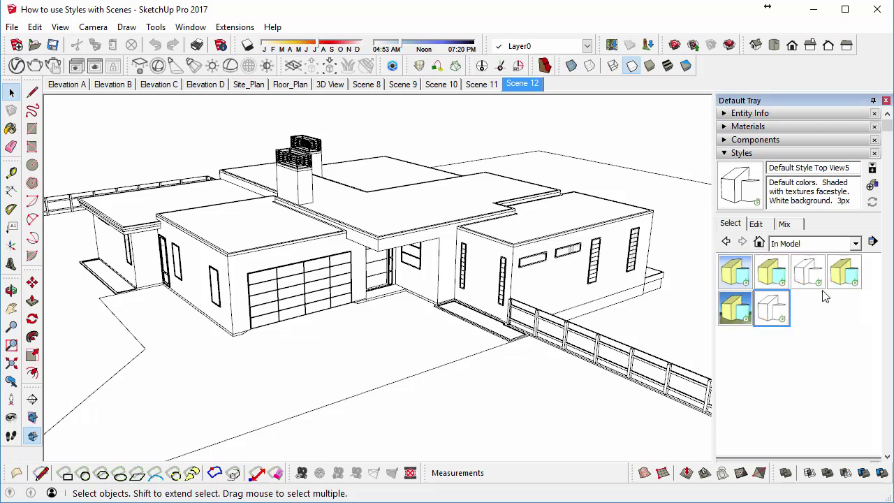
{"action": "left_click", "coordinate": [741, 315]}
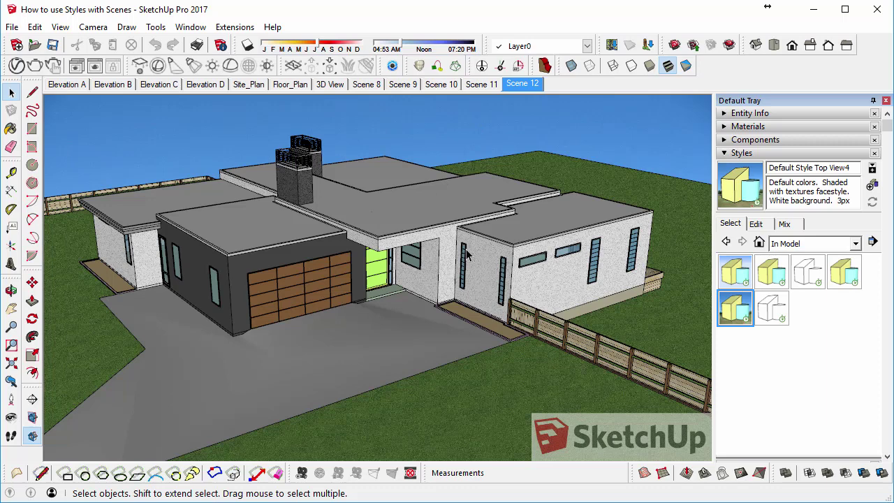
- Apply Default Style Top View4 to Scene 12 and update the scene to keep it
{"action": "left_click", "coordinate": [517, 85]}
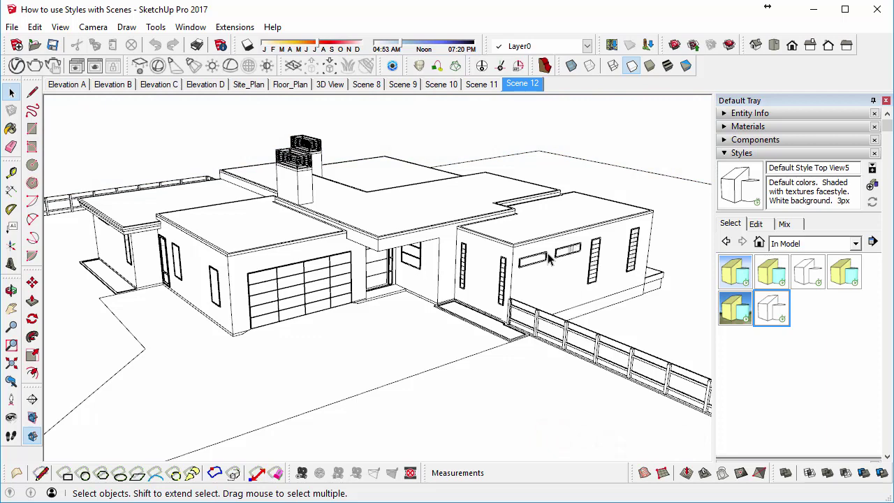
{"action": "left_click", "coordinate": [733, 308]}
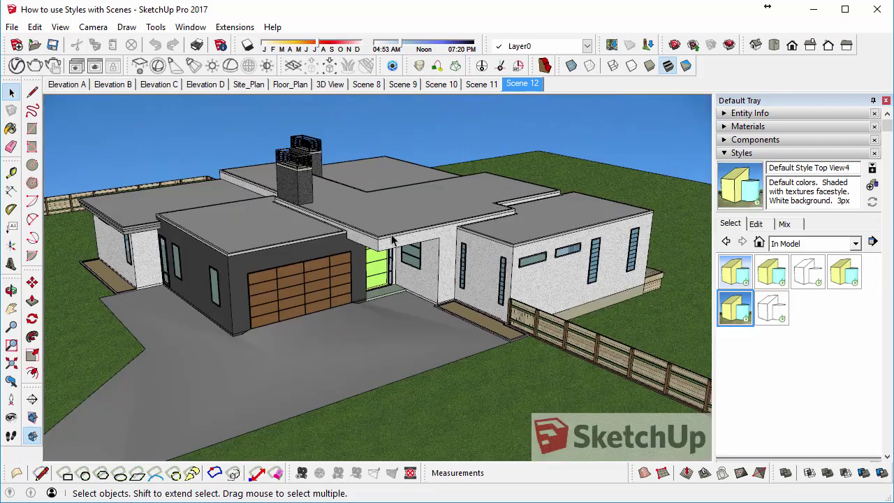
{"action": "right_click", "coordinate": [518, 84]}
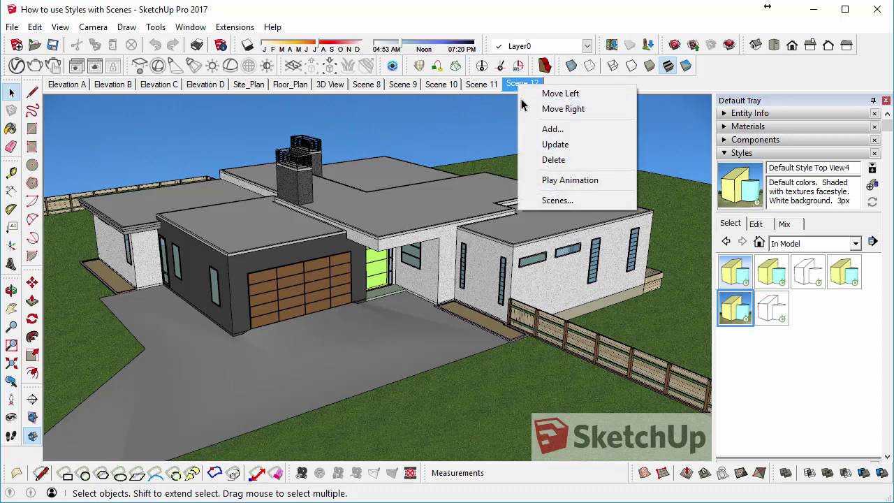
{"action": "left_click", "coordinate": [528, 146]}
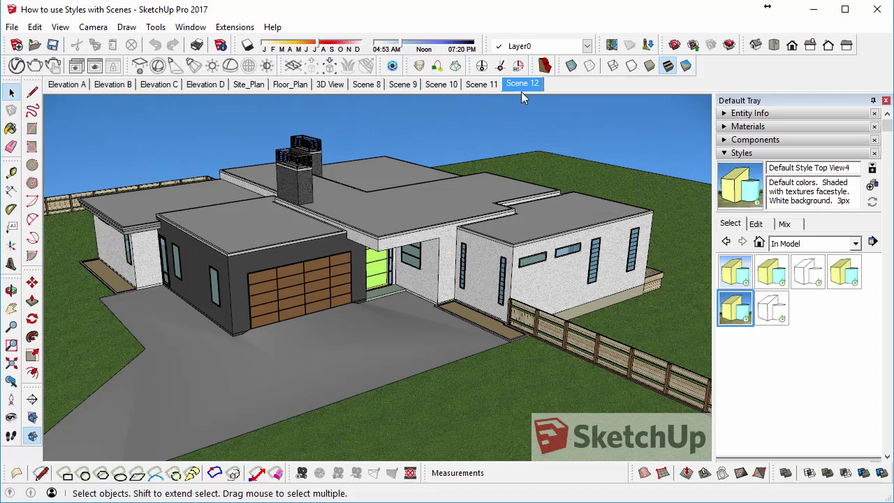
- After confirming Scene 12 kept its style, apply Default Style Top View4 to Scene 11 and update it
{"action": "left_click", "coordinate": [481, 84]}
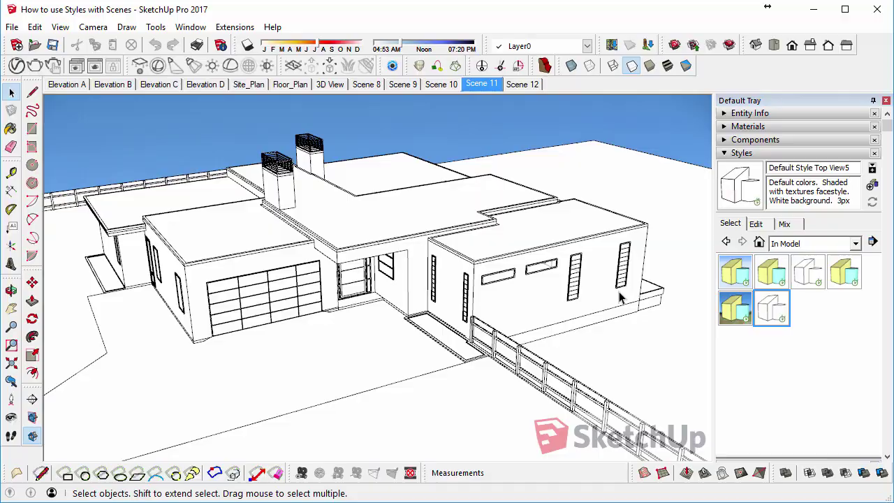
{"action": "left_click", "coordinate": [524, 86]}
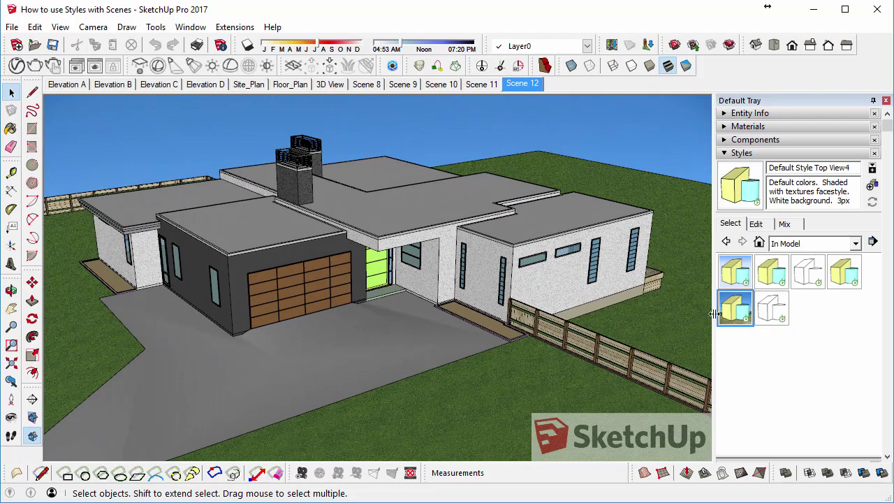
{"action": "left_click", "coordinate": [482, 85]}
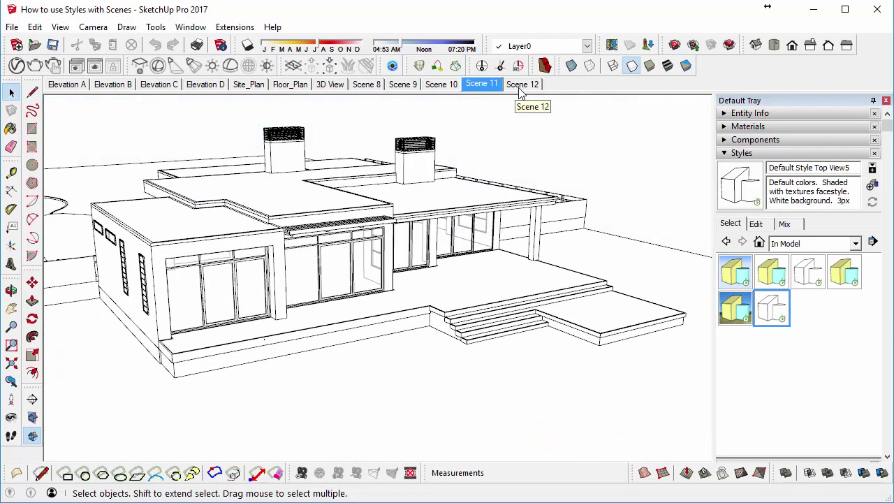
{"action": "left_click", "coordinate": [737, 314]}
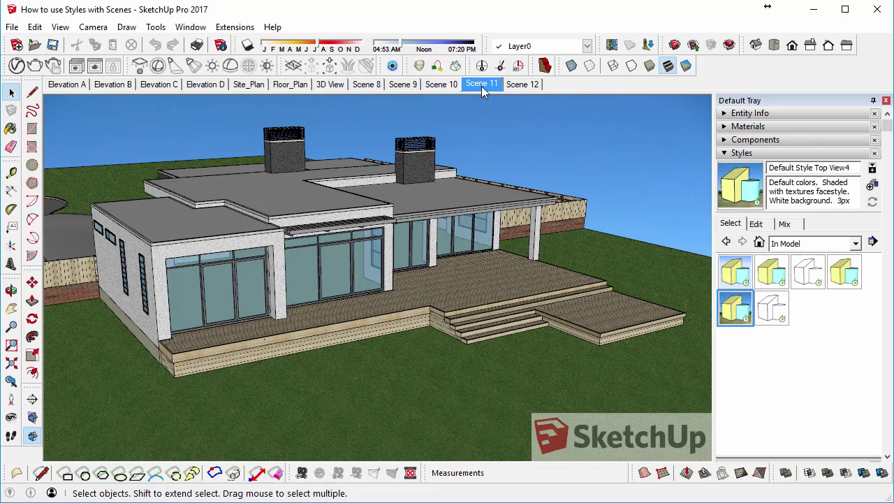
{"action": "right_click", "coordinate": [481, 86]}
{"action": "left_click", "coordinate": [521, 145]}
- Collapse the Styles panel and expand the Scenes panel in the Default Tray
{"action": "left_click", "coordinate": [724, 154]}
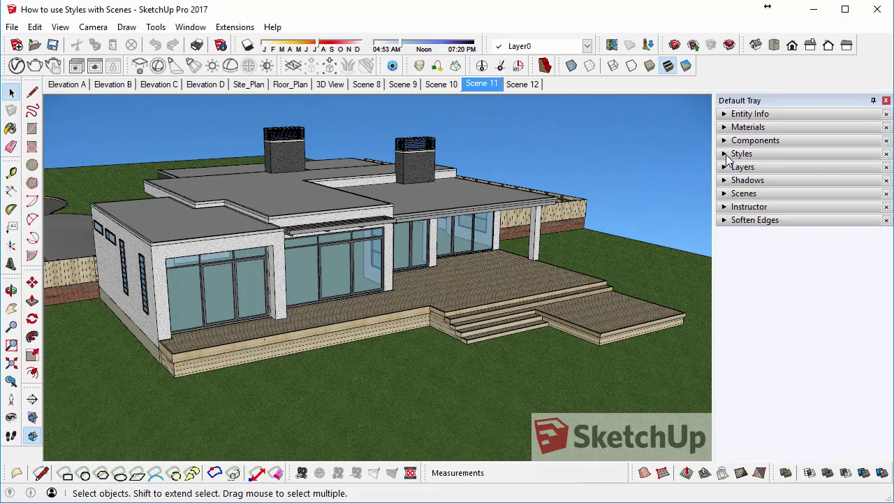
{"action": "left_click", "coordinate": [724, 194]}
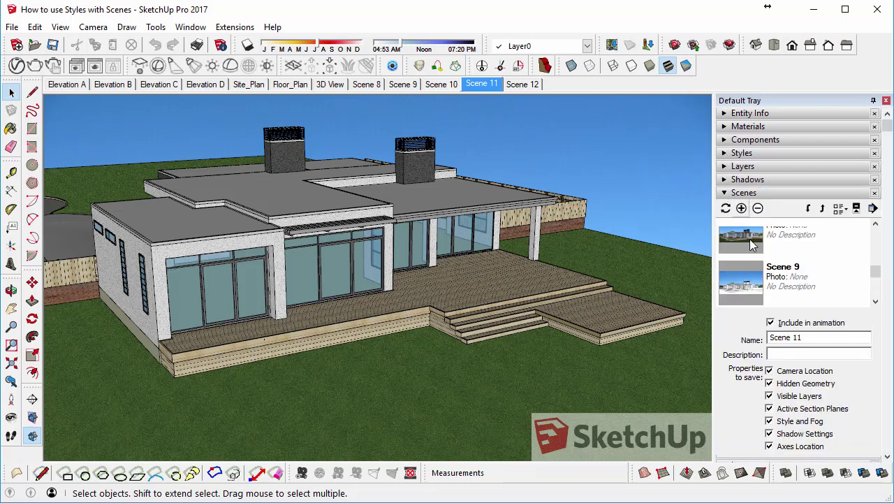